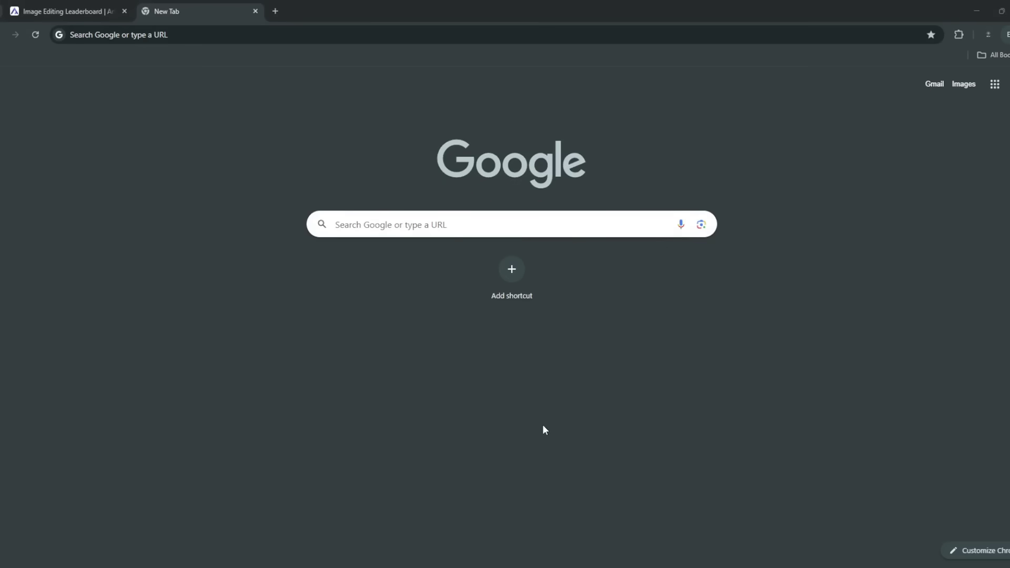
- Search the web for 'nano banana'
click(231, 32)
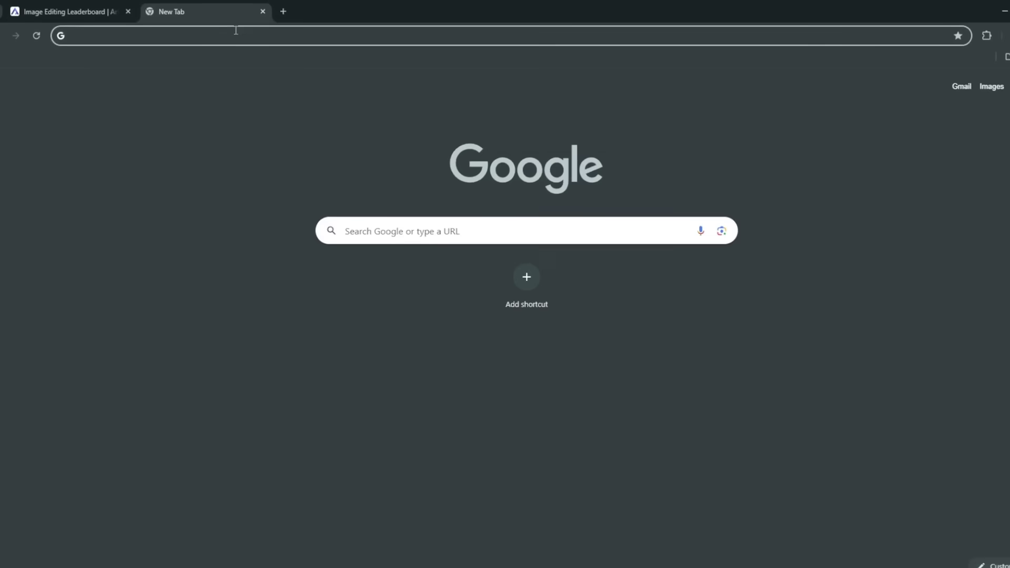
text(nano bana)
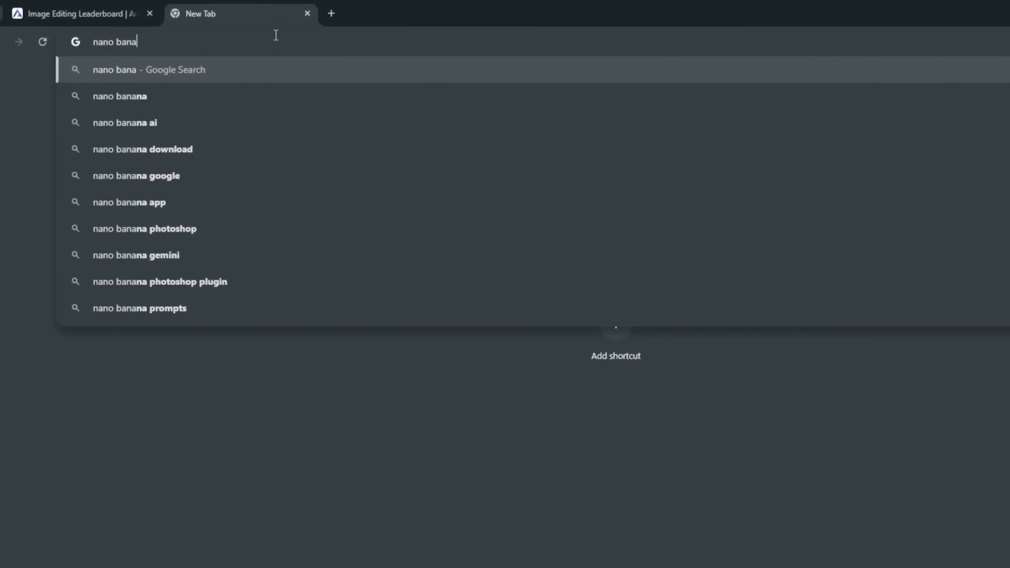
click(225, 90)
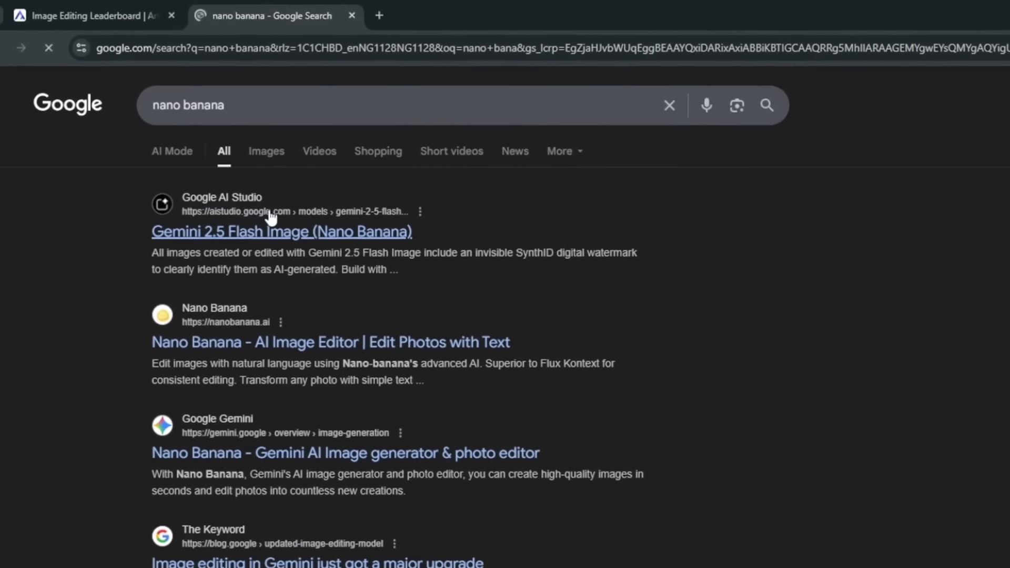
- Open the Gemini 2.5 Flash Image page and scroll through it to the GBP subscription plans
click(231, 221)
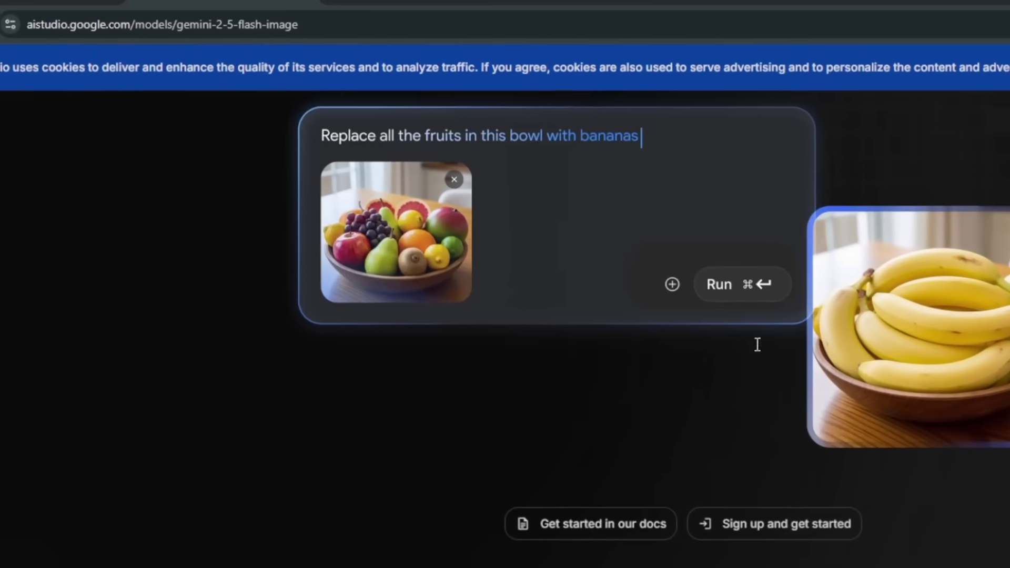
scroll(352, 466, down, 10)
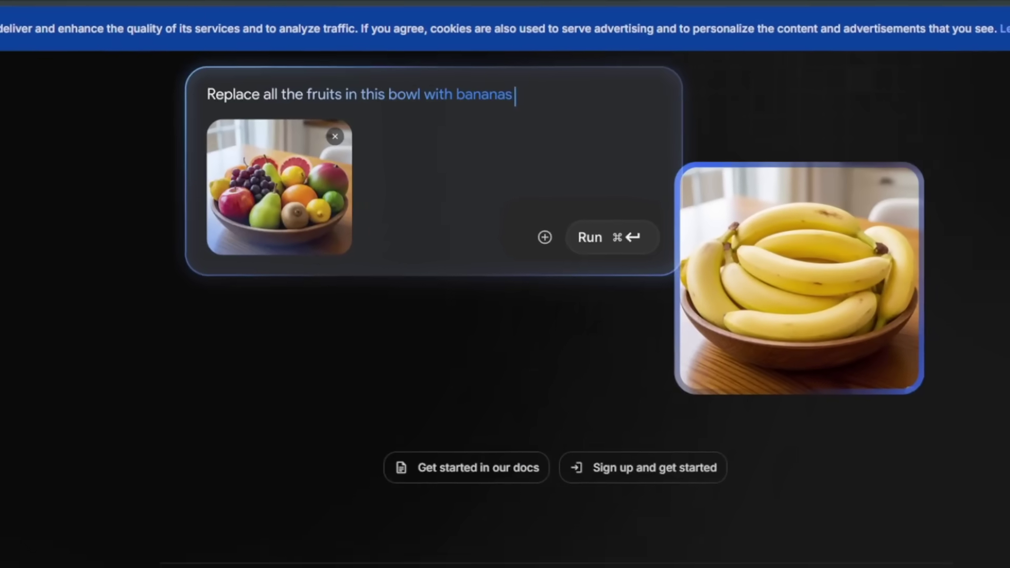
scroll(2, 370, down, 8)
scroll(10, 367, down, 4)
scroll(13, 362, down, 10)
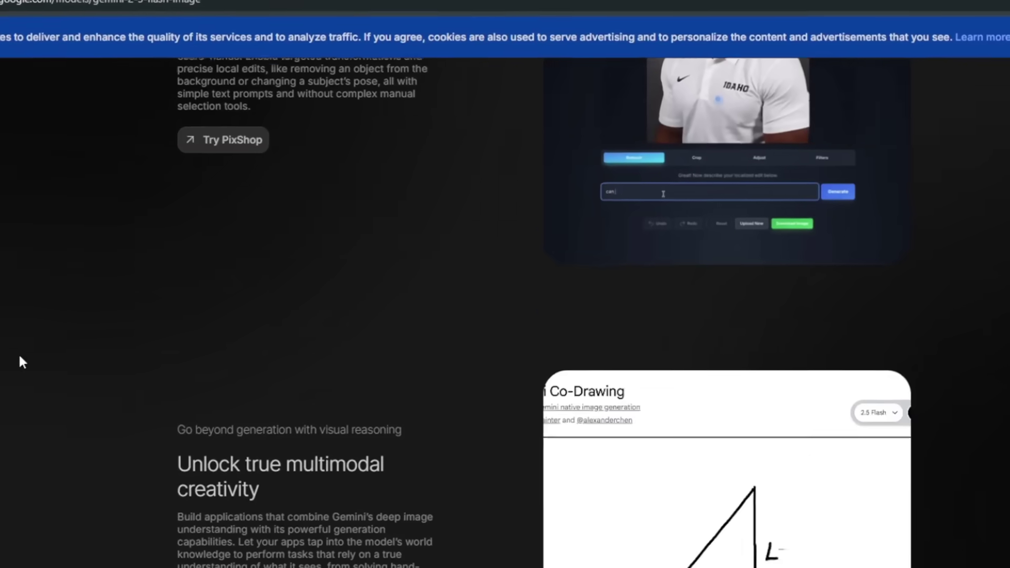
scroll(44, 349, up, 20)
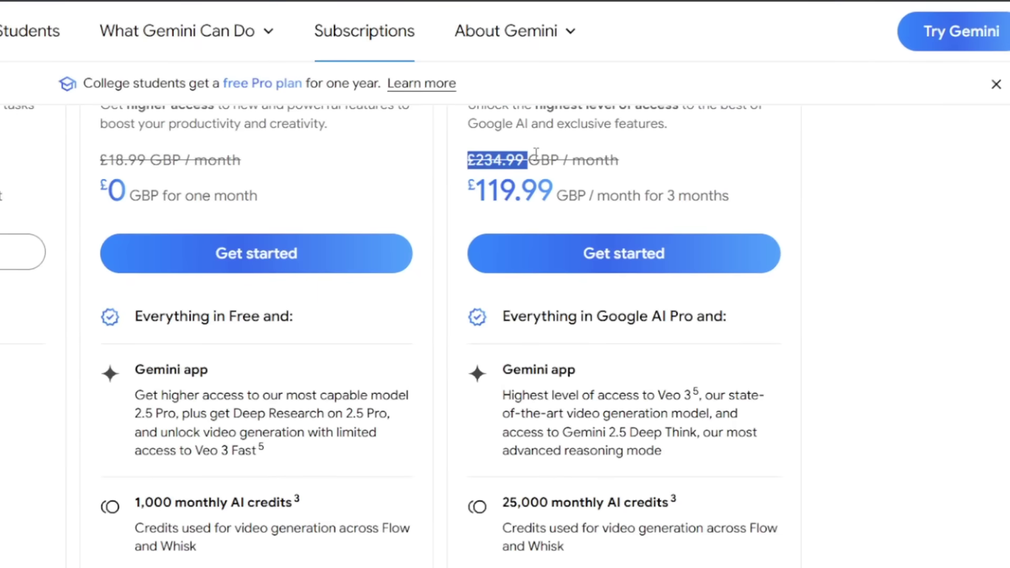
- Fix the prompt's typo and send Gemini the pink-haired woman's photo with the edit request
scroll(575, 199, up, 10)
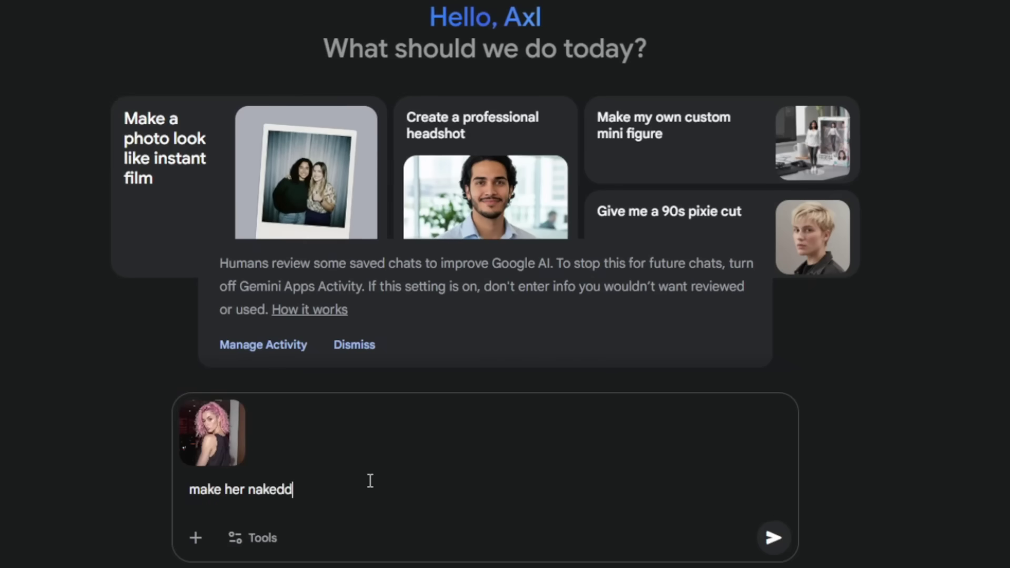
key(BackSpace)
key(Return)
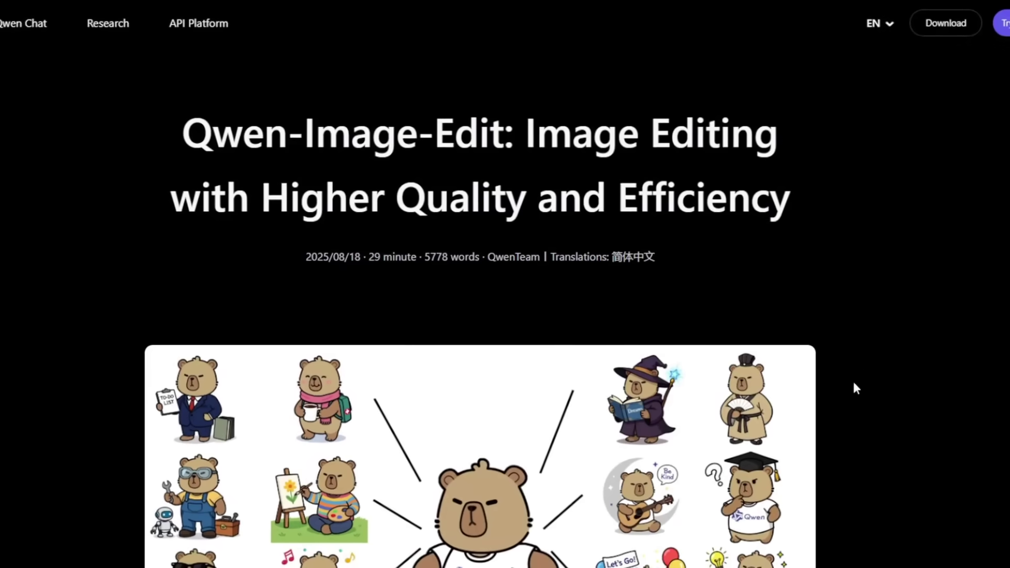
- Scroll through the Qwen-Image-Edit blog post's showcase examples
scroll(867, 297, down, 5)
scroll(863, 299, down, 4)
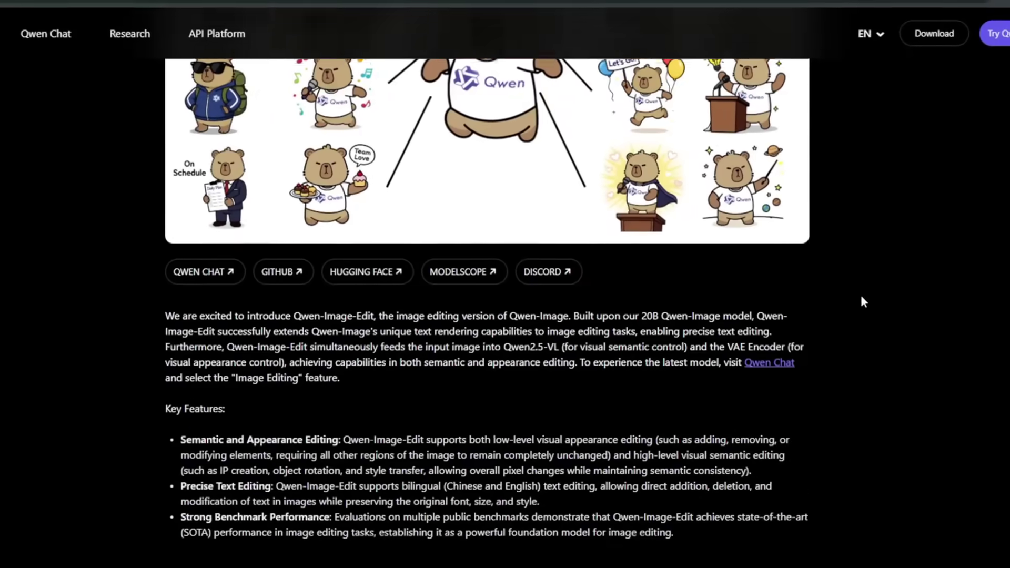
scroll(860, 297, down, 4)
scroll(853, 297, down, 4)
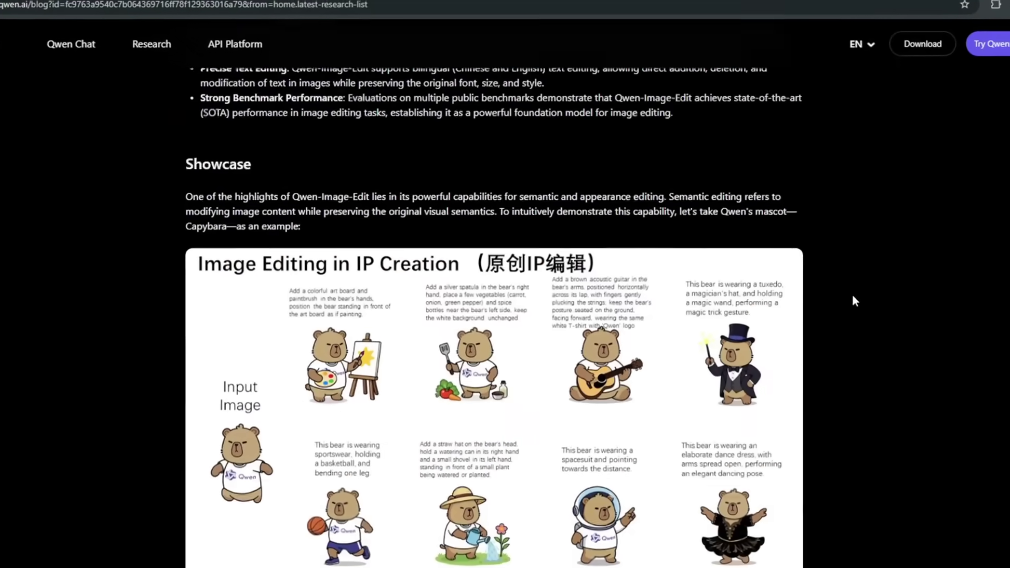
scroll(851, 296, down, 3)
scroll(844, 296, down, 4)
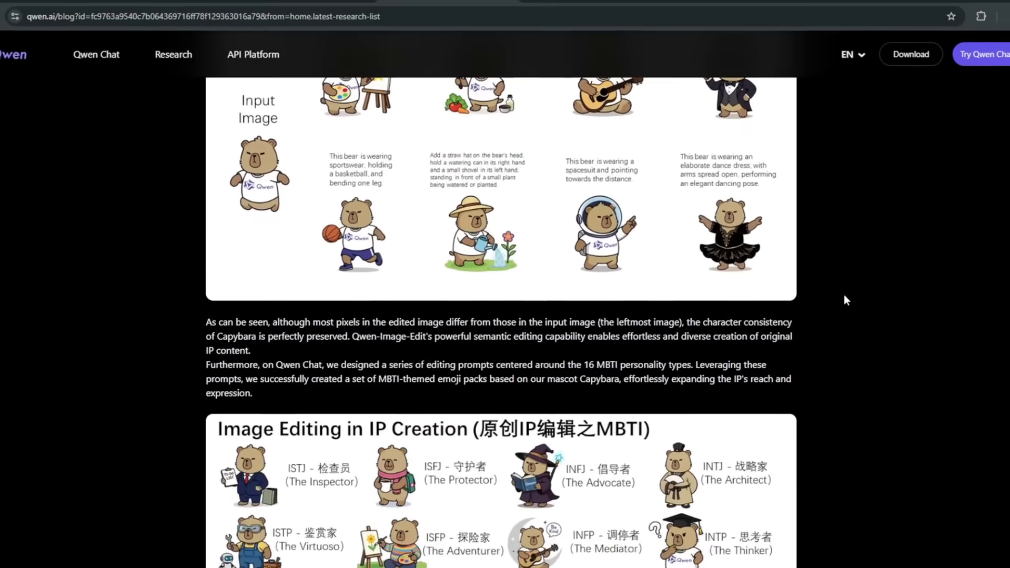
scroll(841, 296, down, 5)
scroll(838, 296, down, 2)
scroll(852, 273, up, 2)
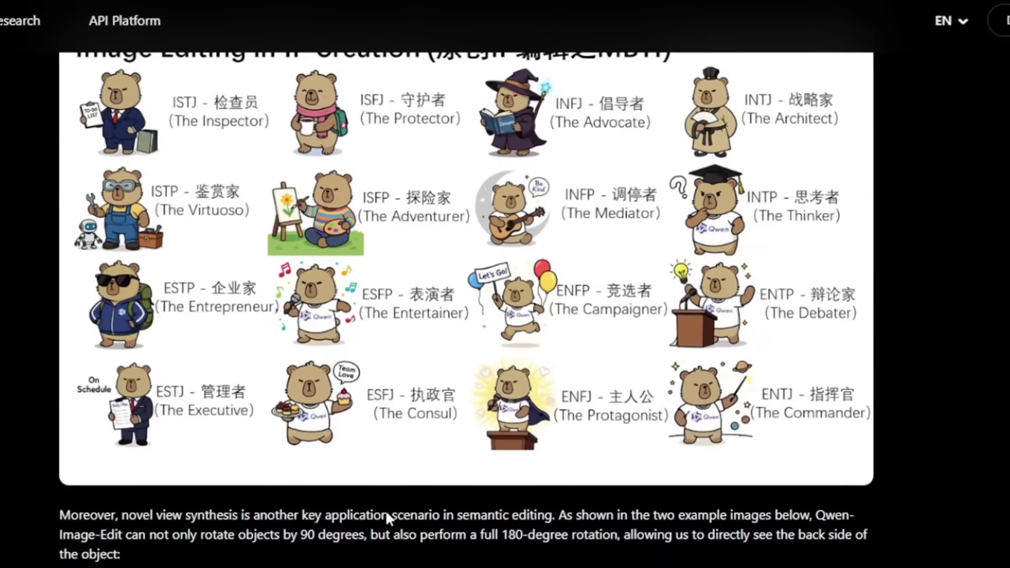
scroll(388, 519, down, 5)
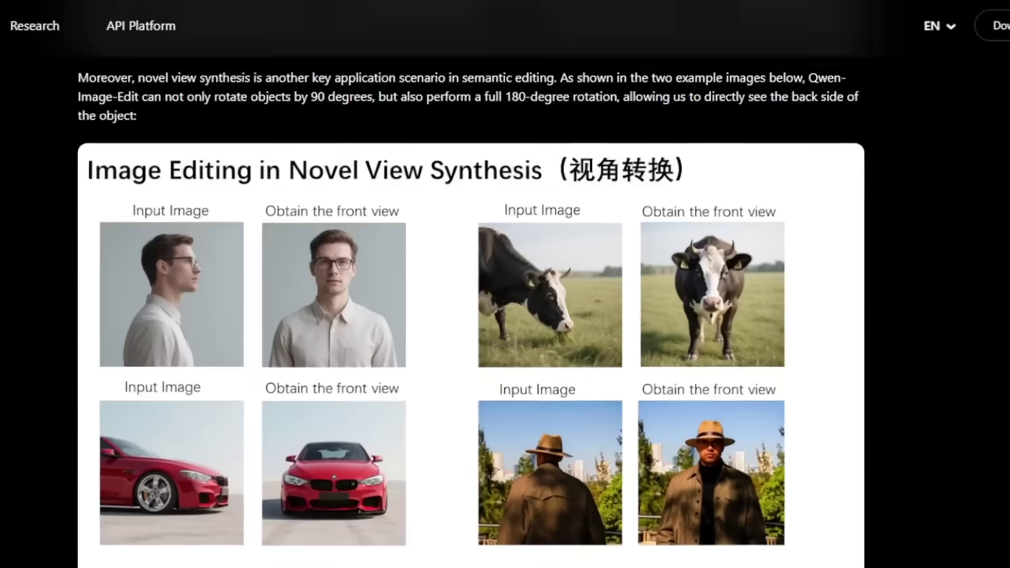
scroll(473, 315, down, 8)
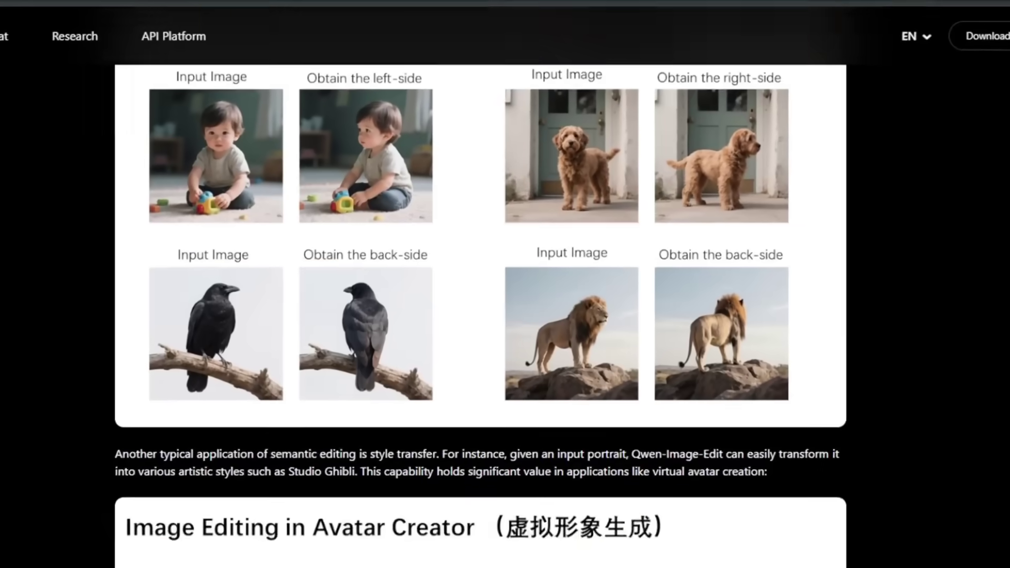
scroll(473, 316, down, 10)
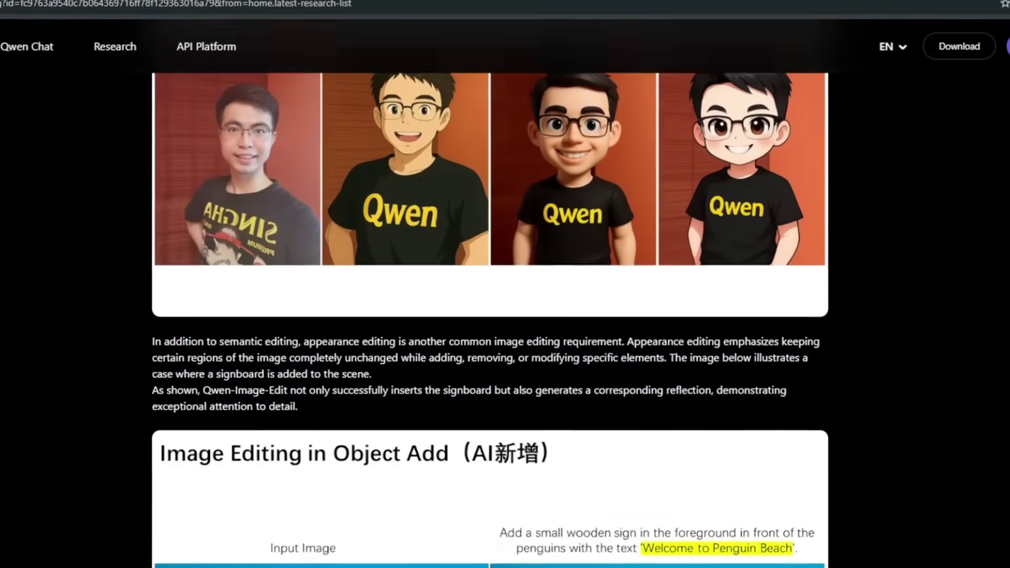
scroll(473, 316, down, 10)
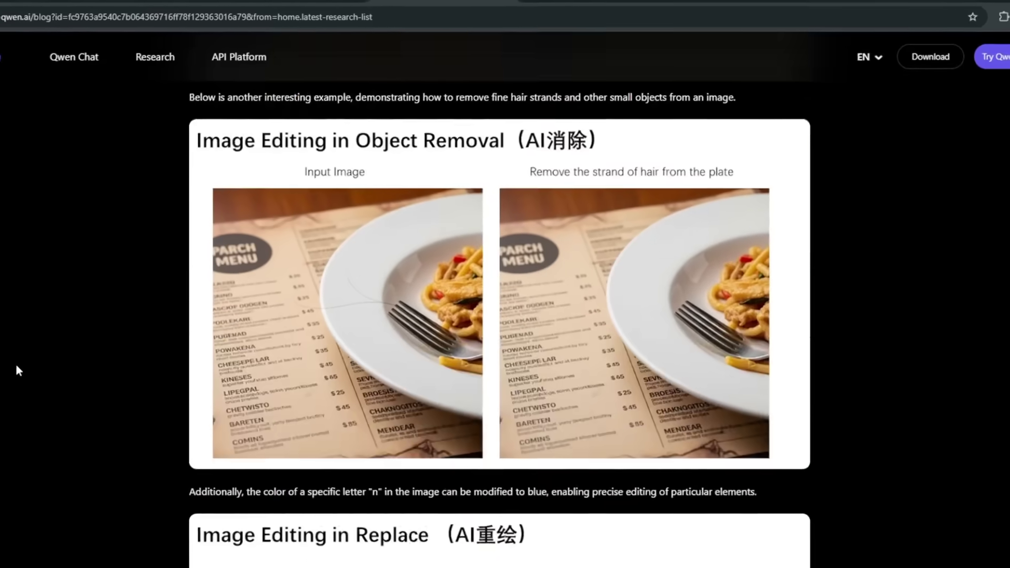
scroll(21, 368, up, 5)
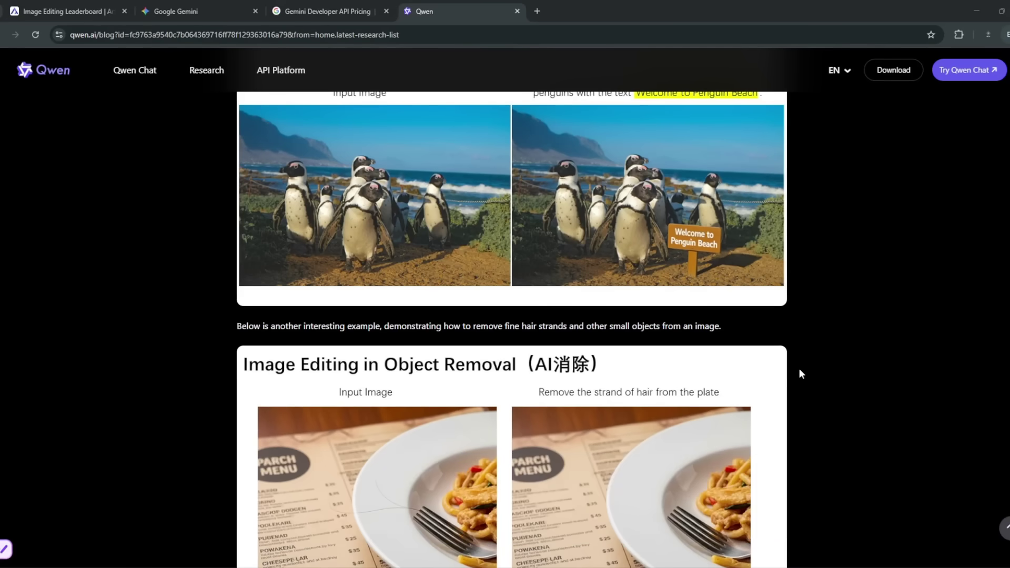
scroll(790, 378, up, 2)
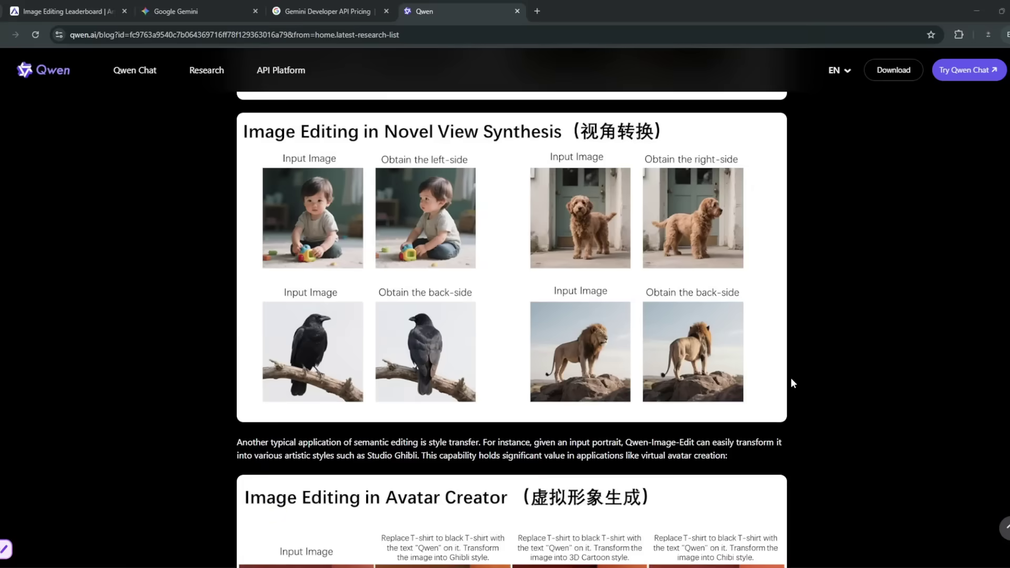
scroll(791, 377, down, 4)
scroll(790, 378, down, 12)
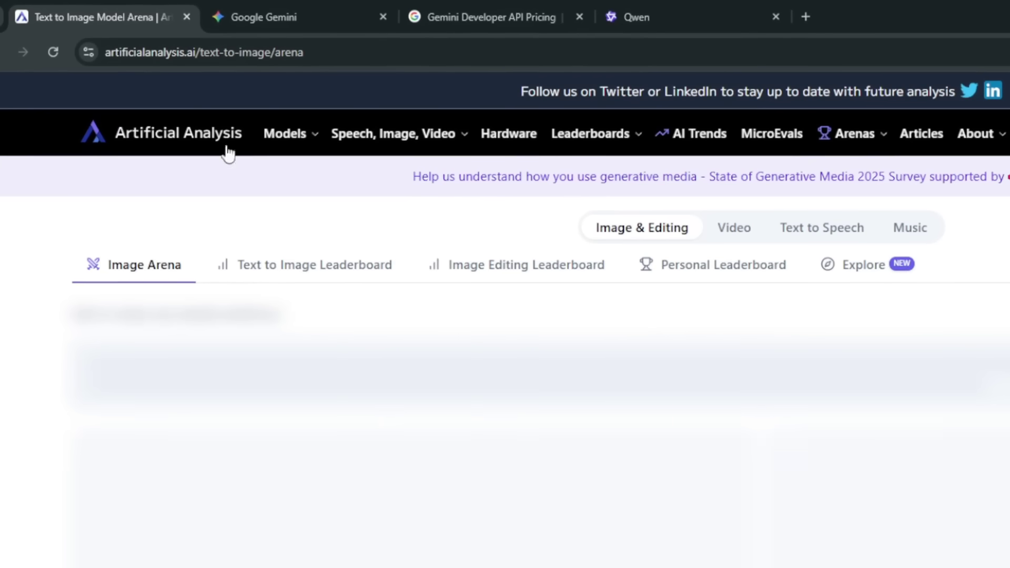
- Bring up the Image Editing Leaderboard rankings from the Leaderboards list
click(590, 135)
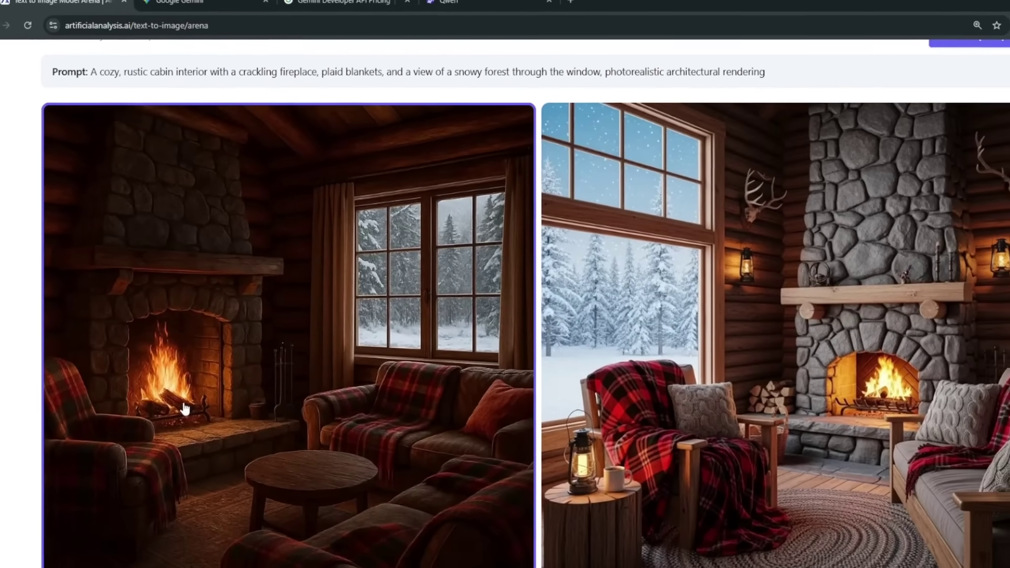
scroll(24, 351, down, 3)
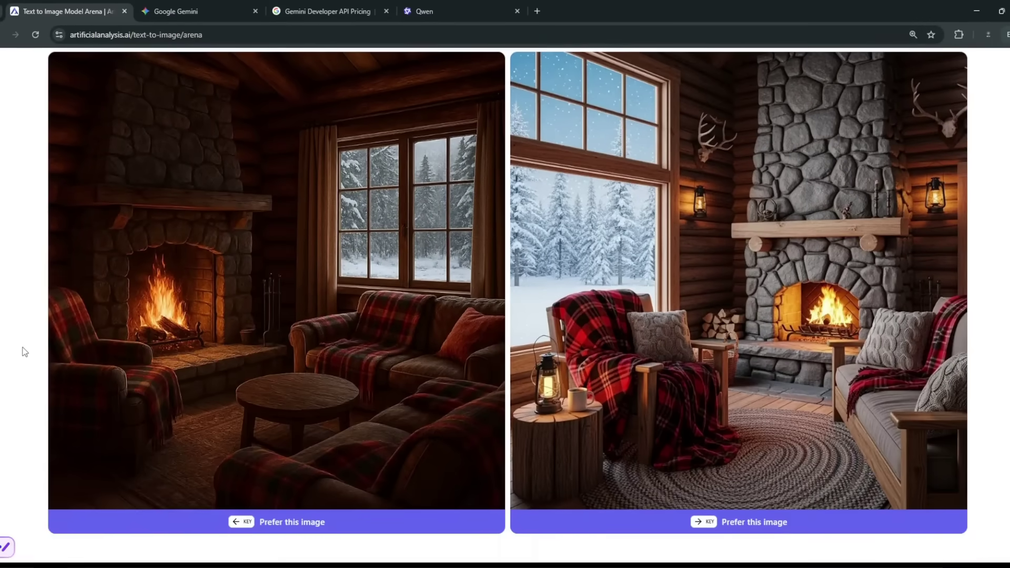
scroll(24, 351, up, 3)
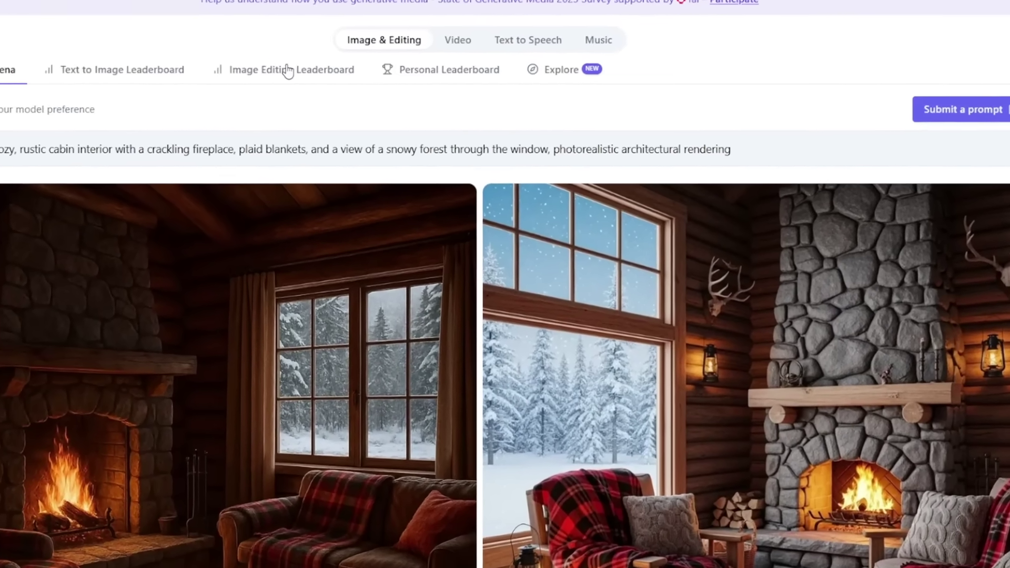
click(329, 121)
- Highlight Seedream 4.0 in row 2, its 1,189 ELO, then GPT-4o in row 5
drag(133, 413, 353, 407)
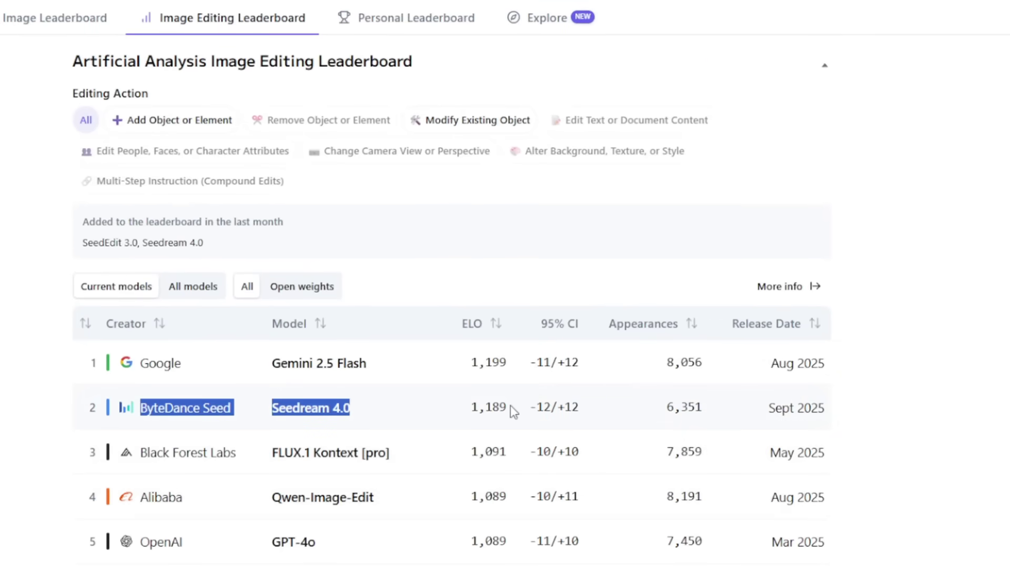
drag(511, 407, 459, 413)
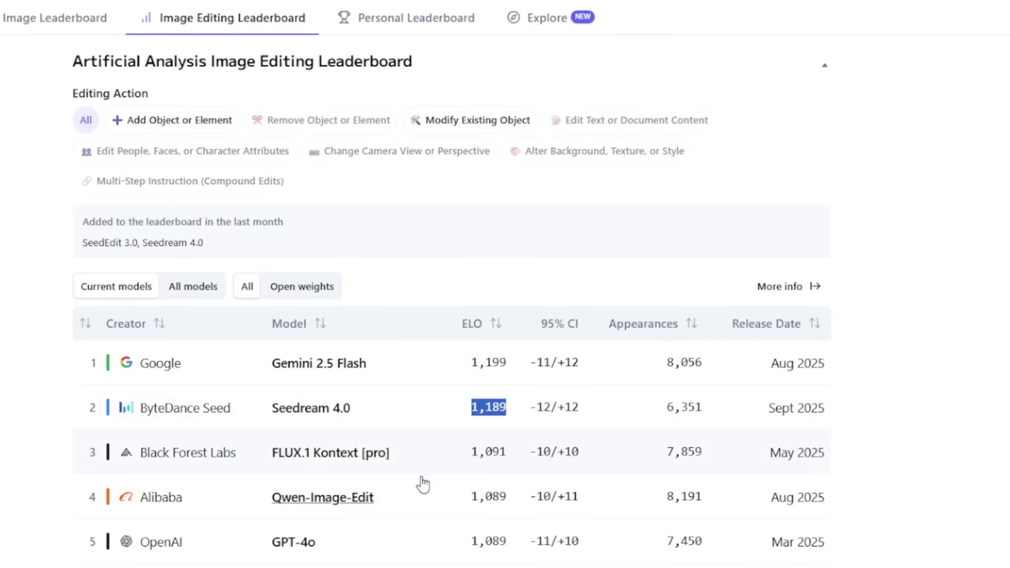
click(328, 545)
drag(328, 546, 260, 550)
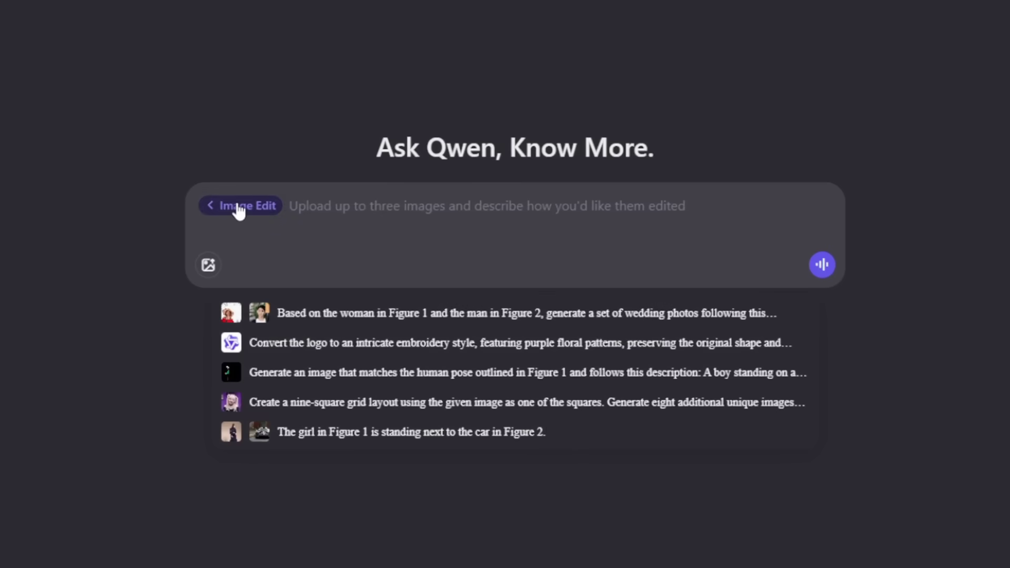
- Paste the woman's photo in Image Edit mode and request 'Make her hair glowing yellow'
click(239, 211)
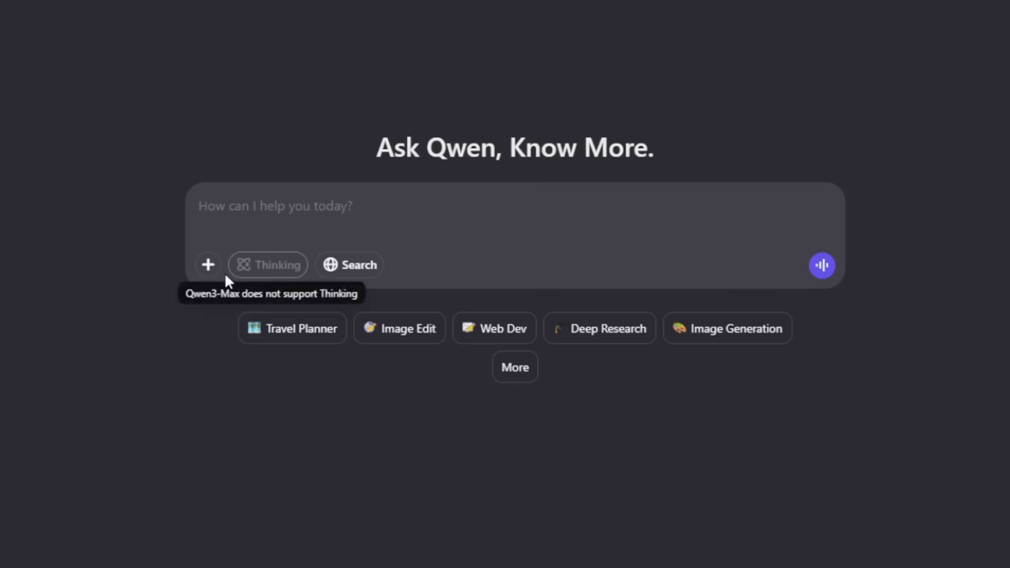
click(208, 266)
click(512, 388)
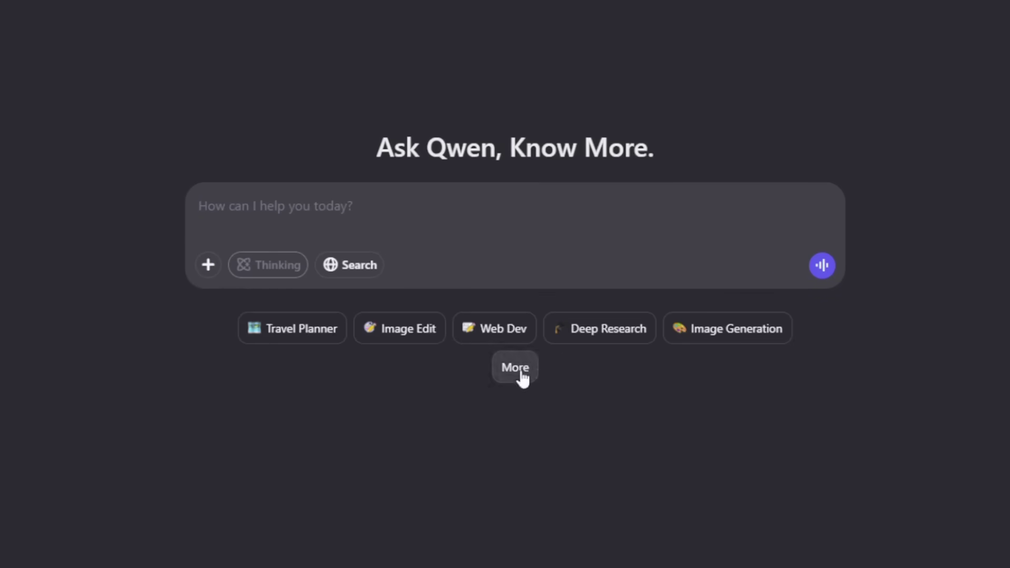
click(399, 328)
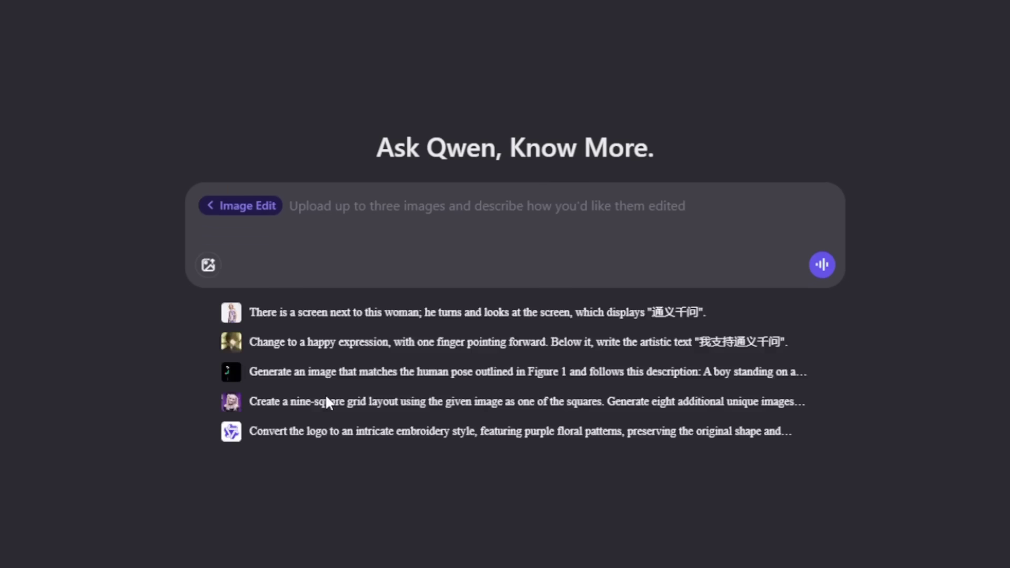
key(ctrl+v)
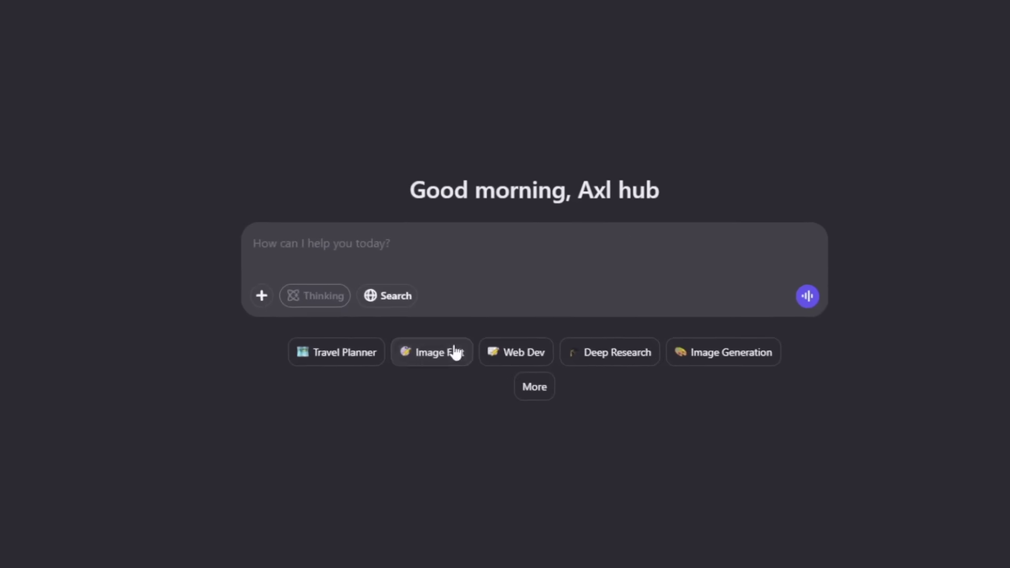
click(450, 349)
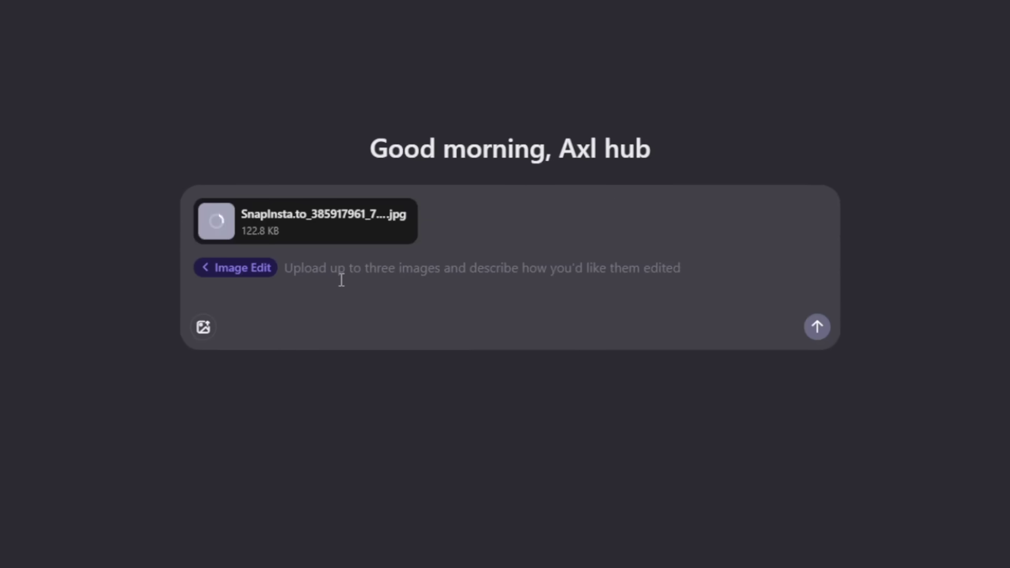
text(M)
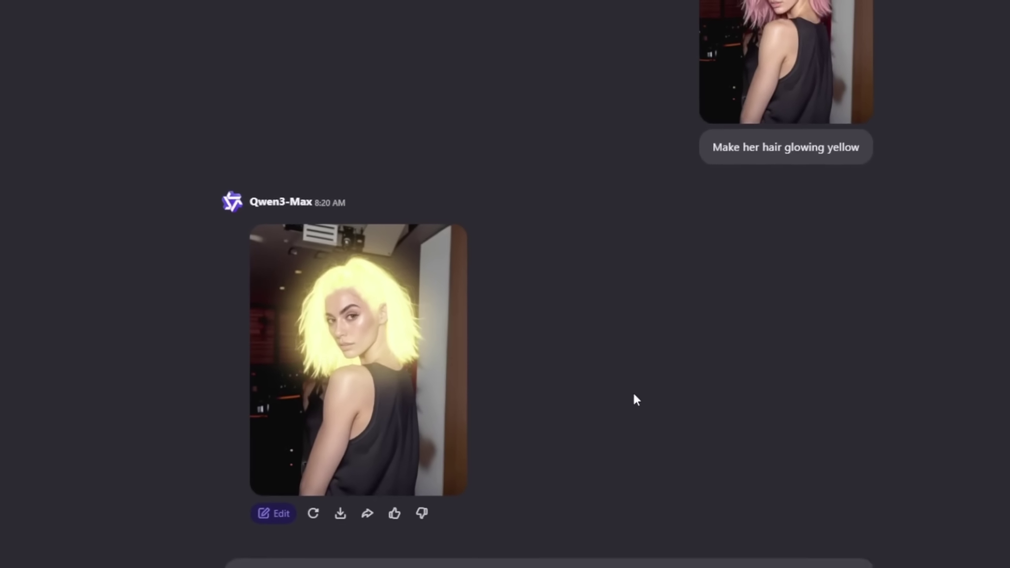
- Enlarge the yellow-hair result to inspect it, then close the view
scroll(710, 263, up, 2)
click(366, 430)
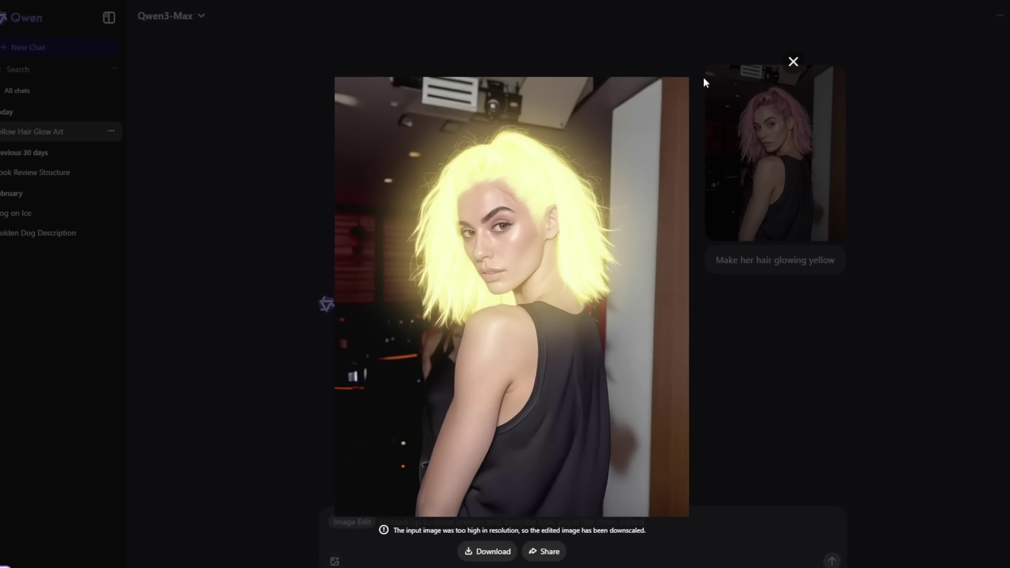
click(792, 61)
scroll(521, 353, down, 2)
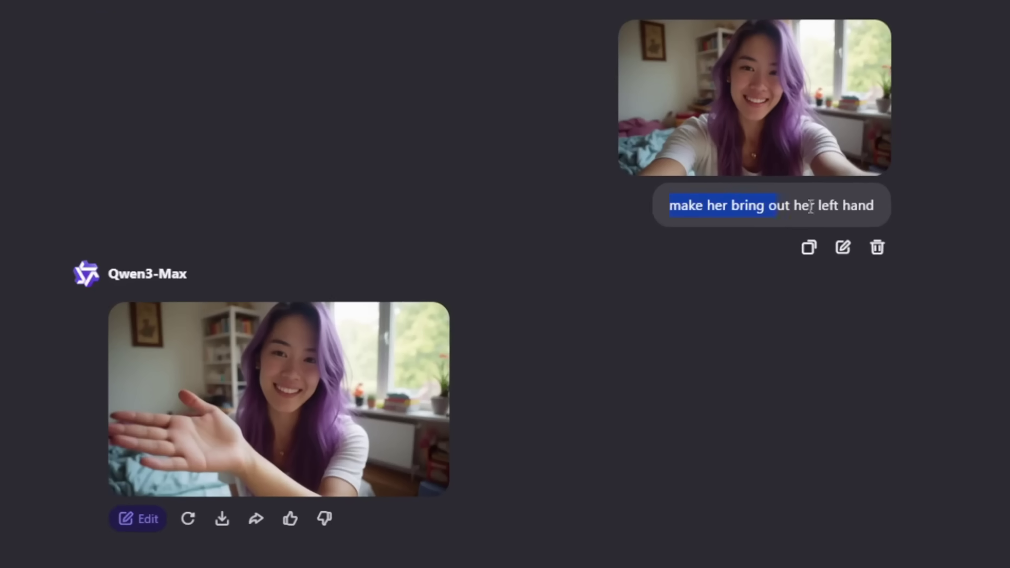
drag(810, 207, 873, 194)
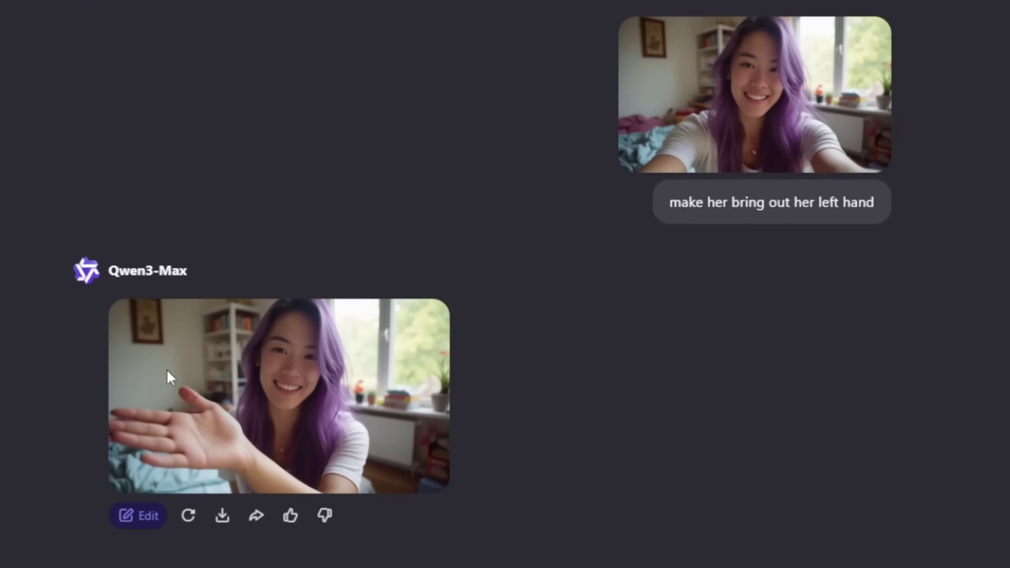
scroll(167, 377, down, 2)
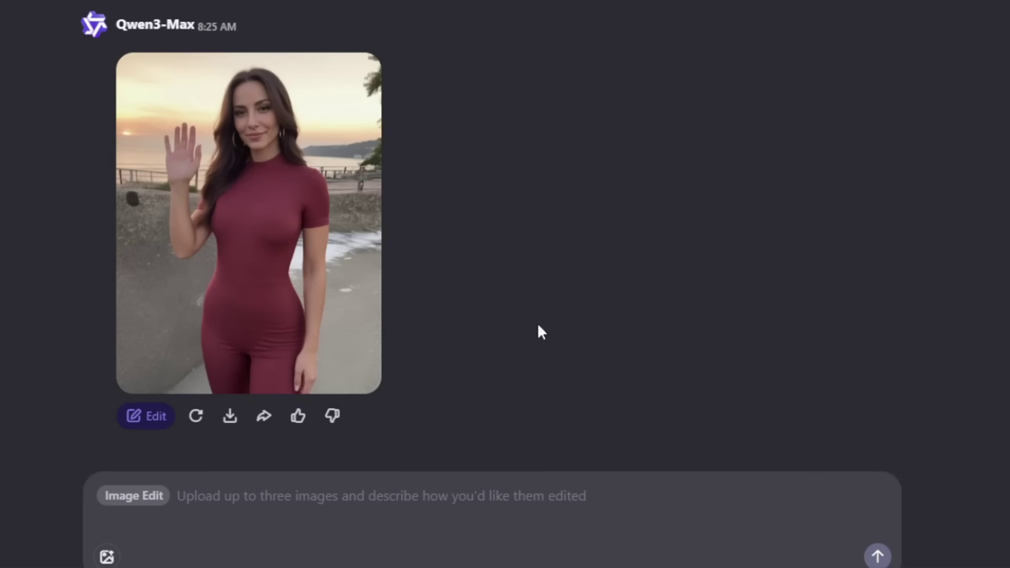
scroll(695, 56, up, 2)
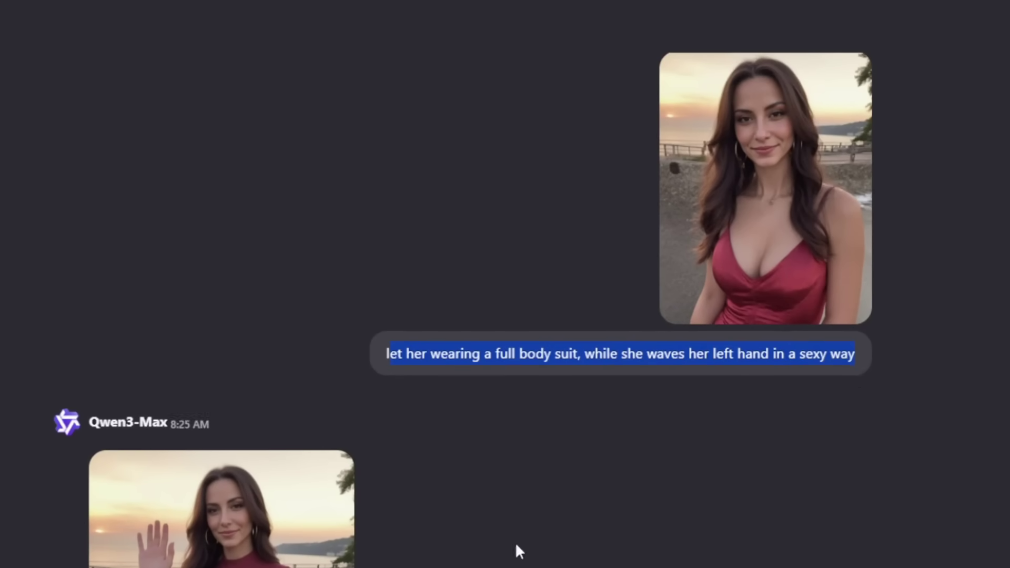
scroll(494, 507, down, 2)
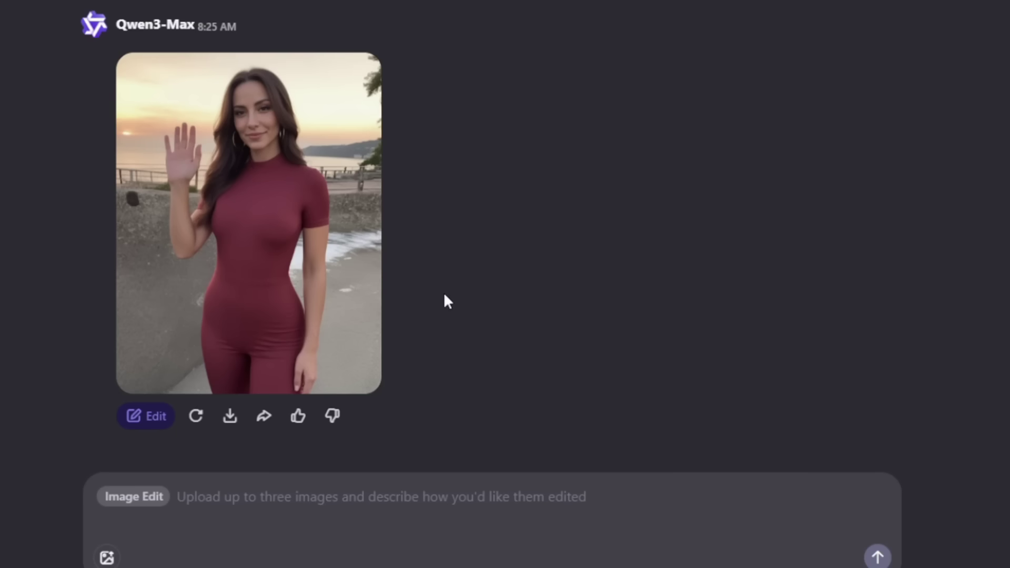
scroll(444, 296, up, 2)
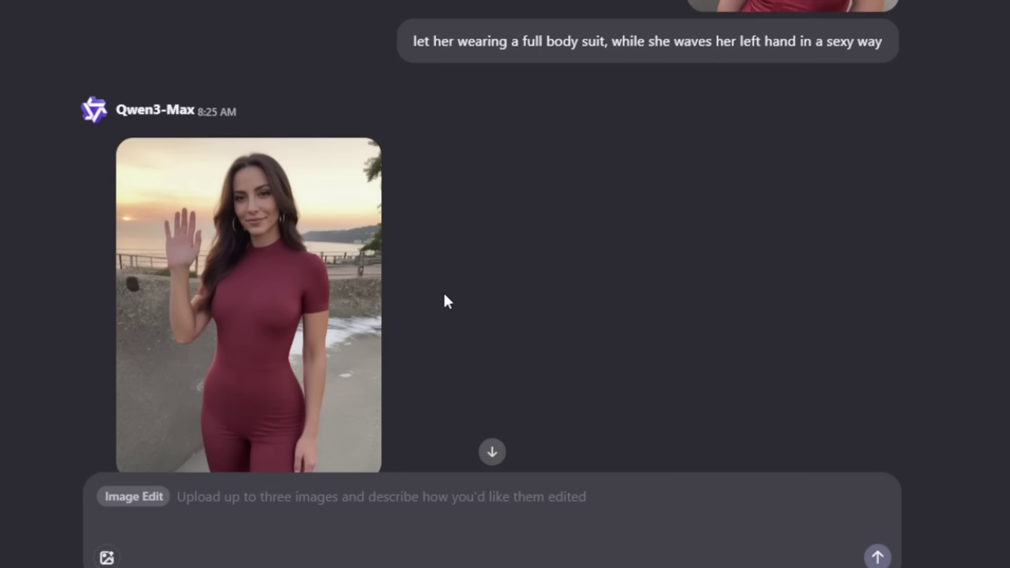
- Change the prompt to 'a busy street' and send the edit request
scroll(444, 297, down, 2)
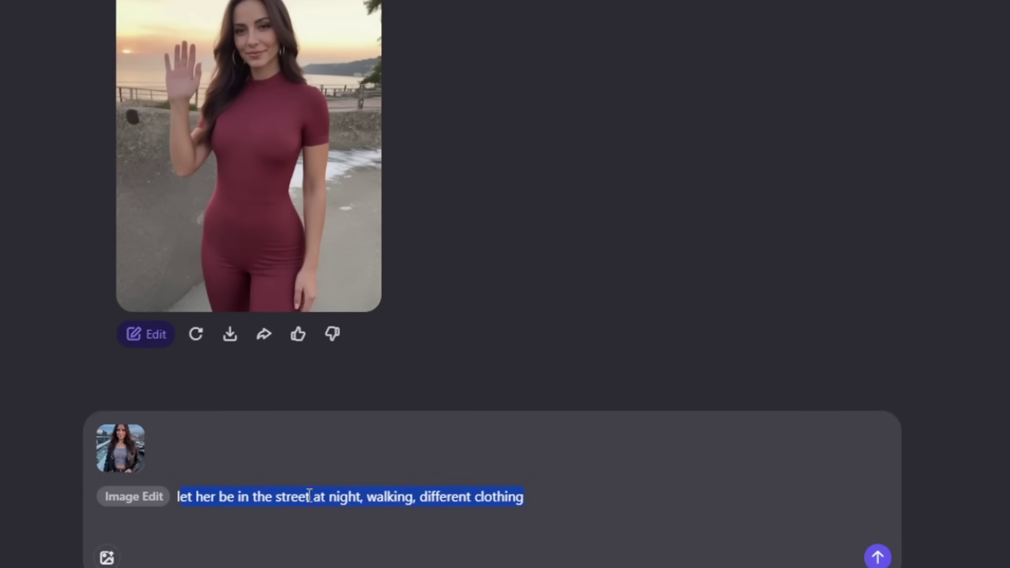
key(BackSpace)
key(BackSpace)
key(BackSpace)
key(BackSpace)
text(a busy)
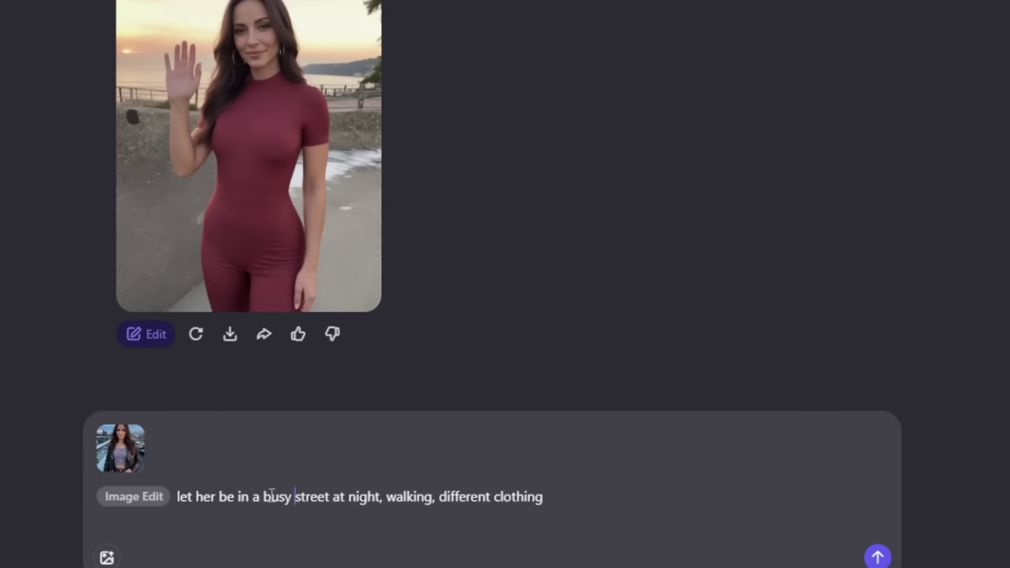
key(Return)
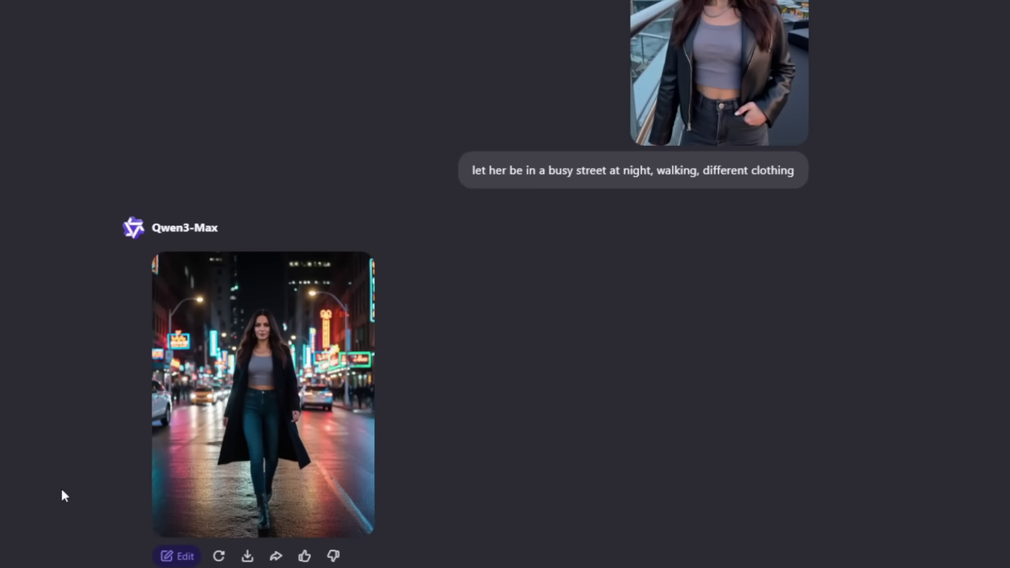
- Enlarge the neon-lit night-street result to view it, then close it
click(327, 384)
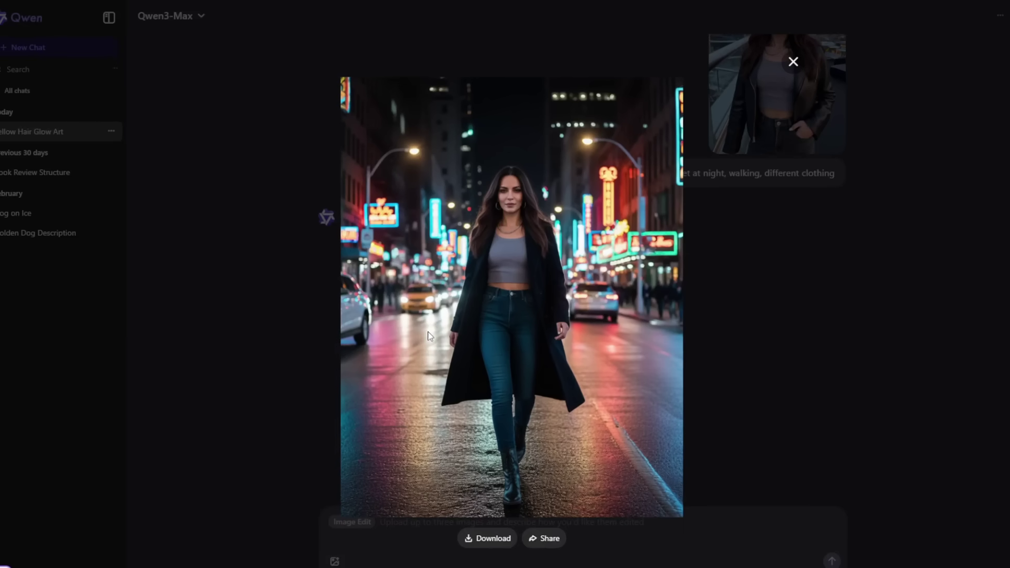
click(293, 331)
scroll(726, 299, up, 5)
scroll(423, 393, down, 5)
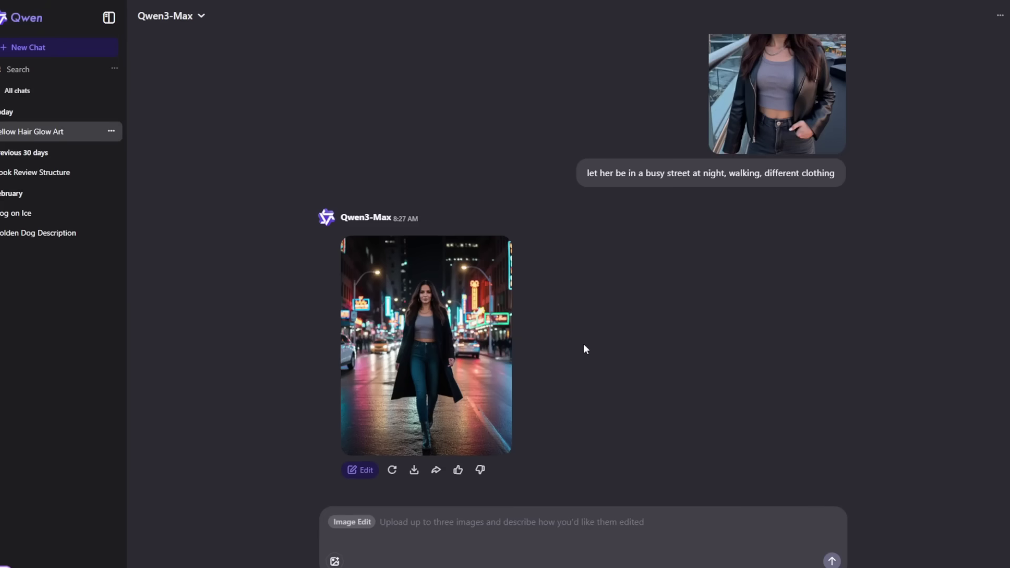
- Open LMArena in a new tab and switch its prompt to image generation
click(512, 38)
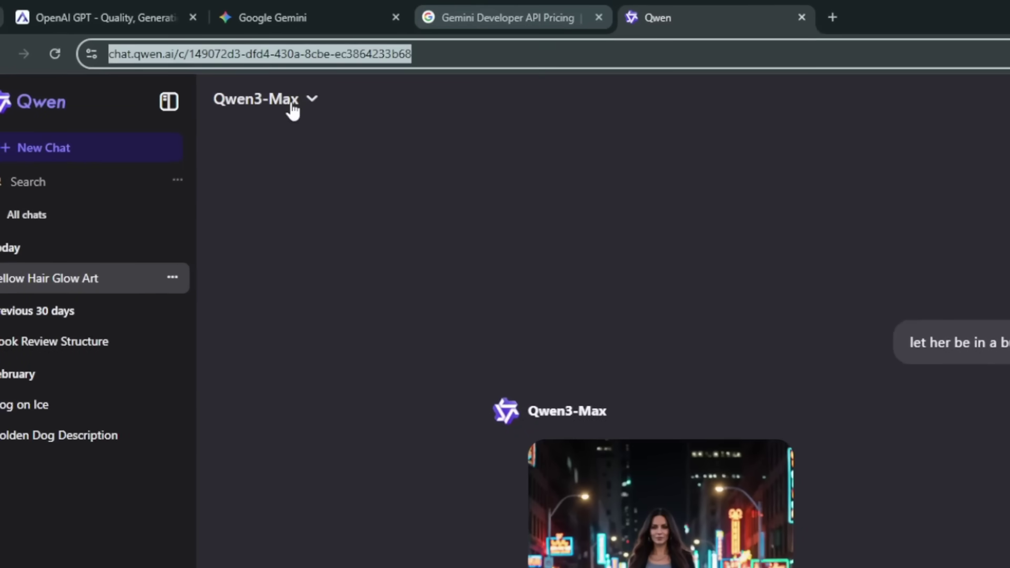
click(832, 18)
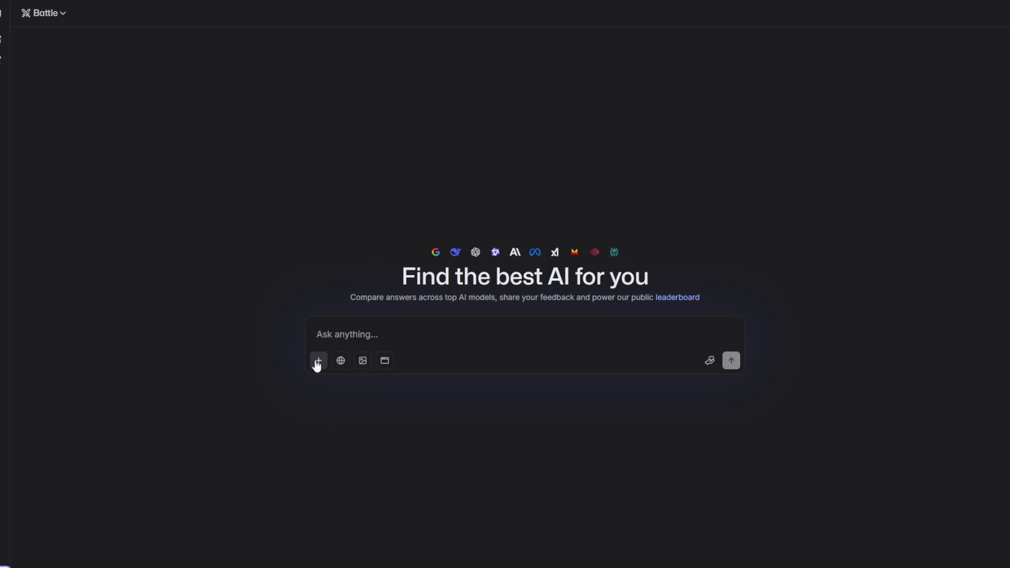
click(362, 361)
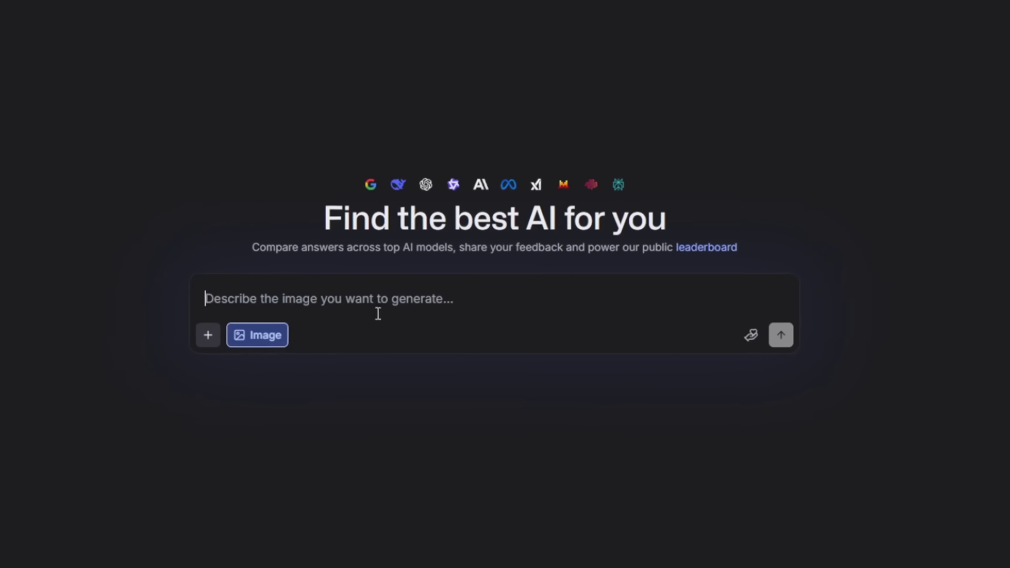
- Choose Direct Chat mode with the seedream-4-2k model
click(68, 20)
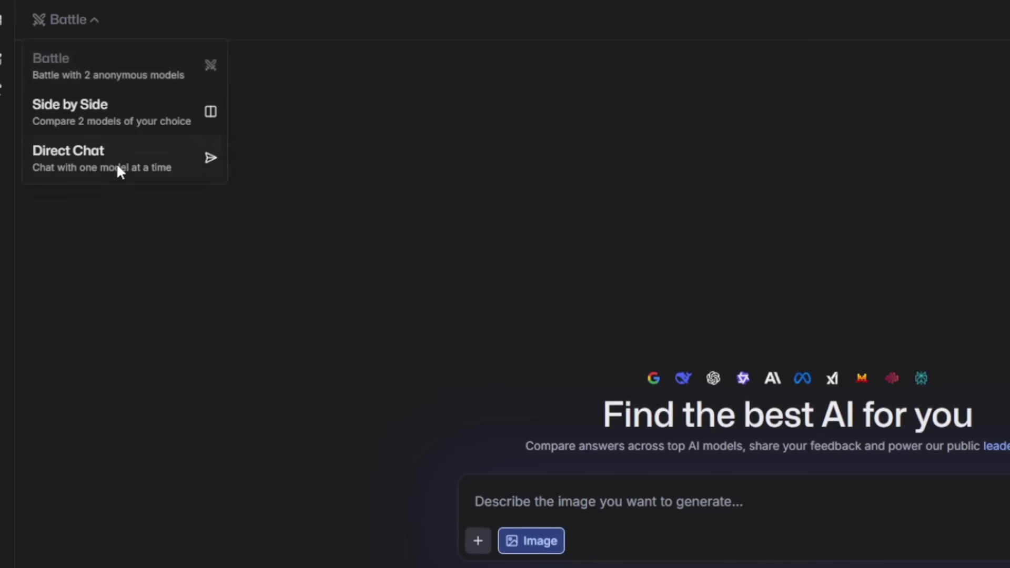
click(119, 168)
click(379, 20)
scroll(235, 312, down, 3)
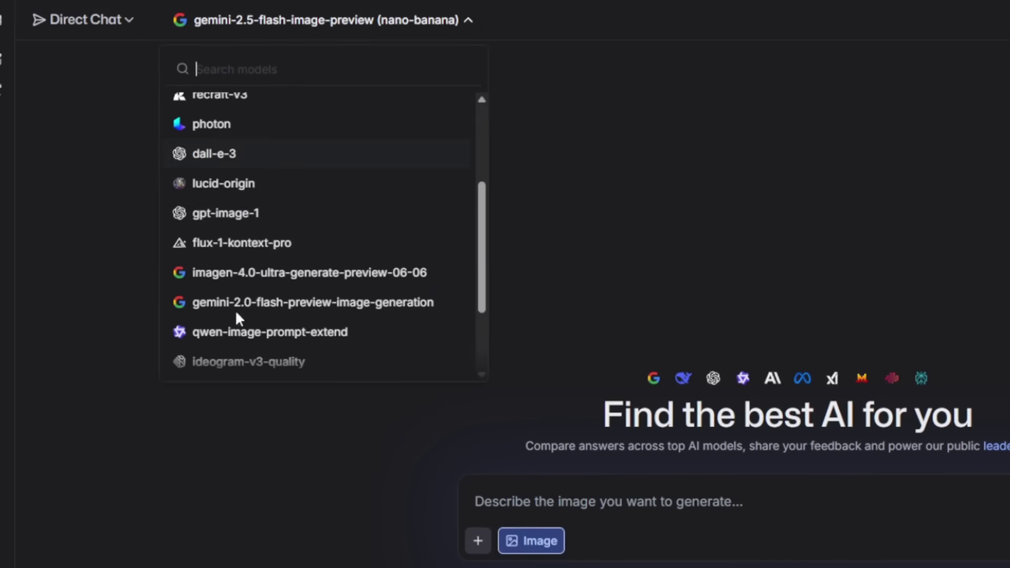
scroll(233, 305, down, 2)
click(257, 337)
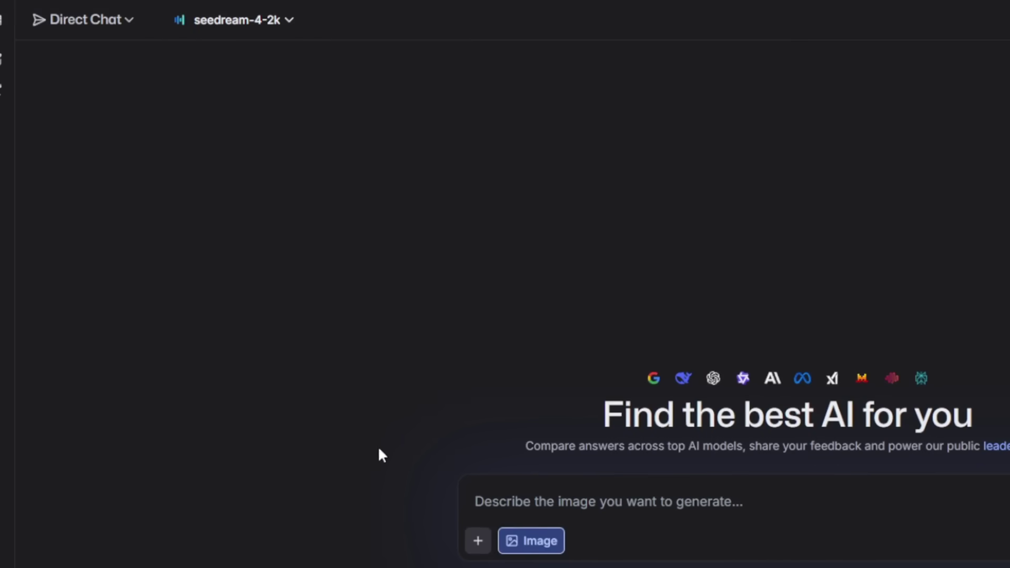
click(688, 513)
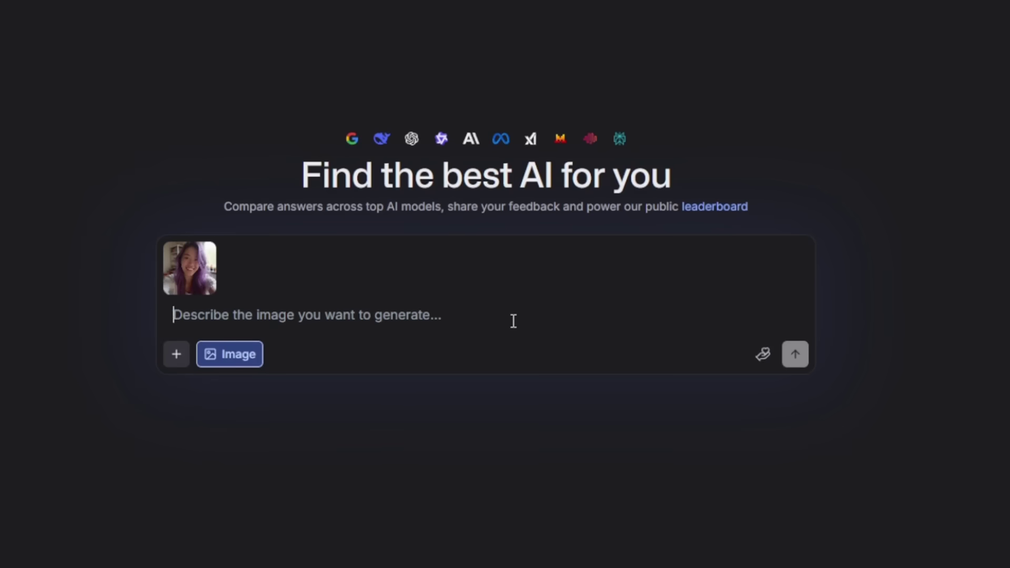
- Submit the black-hair and waving edit request to seedream-4-2k and agree to the terms
text(L)
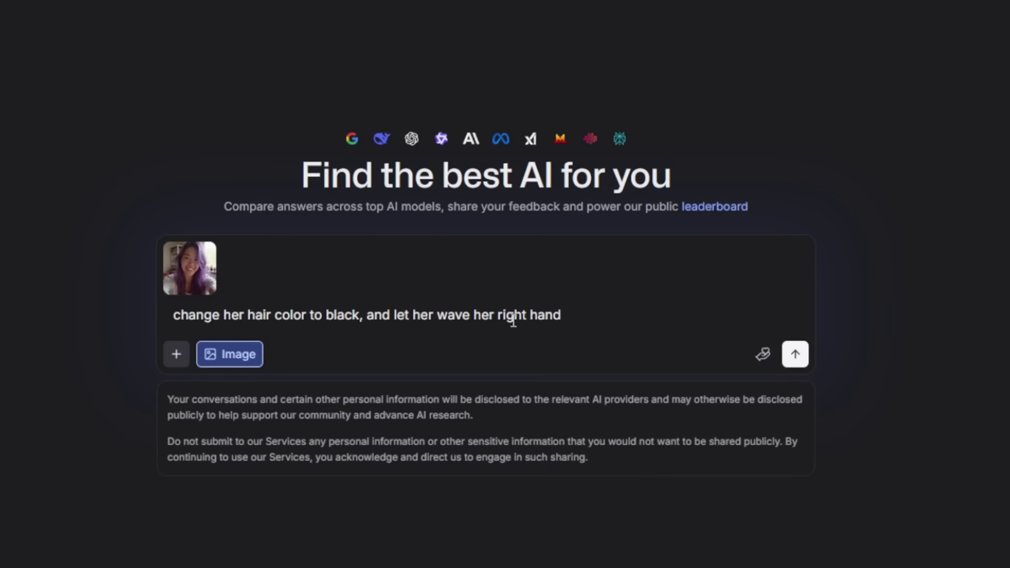
key(Return)
click(654, 350)
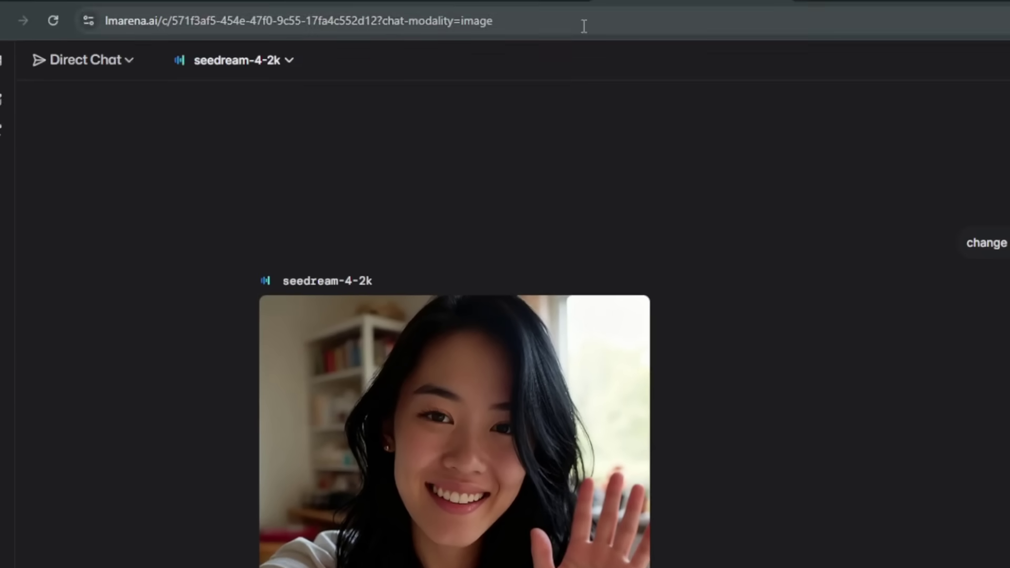
drag(225, 20, 117, 20)
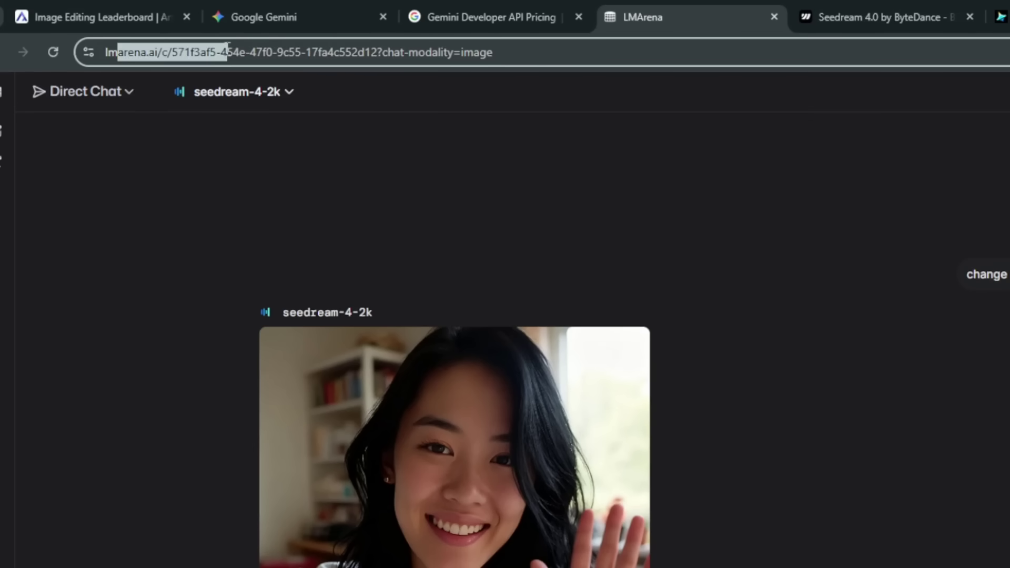
click(346, 181)
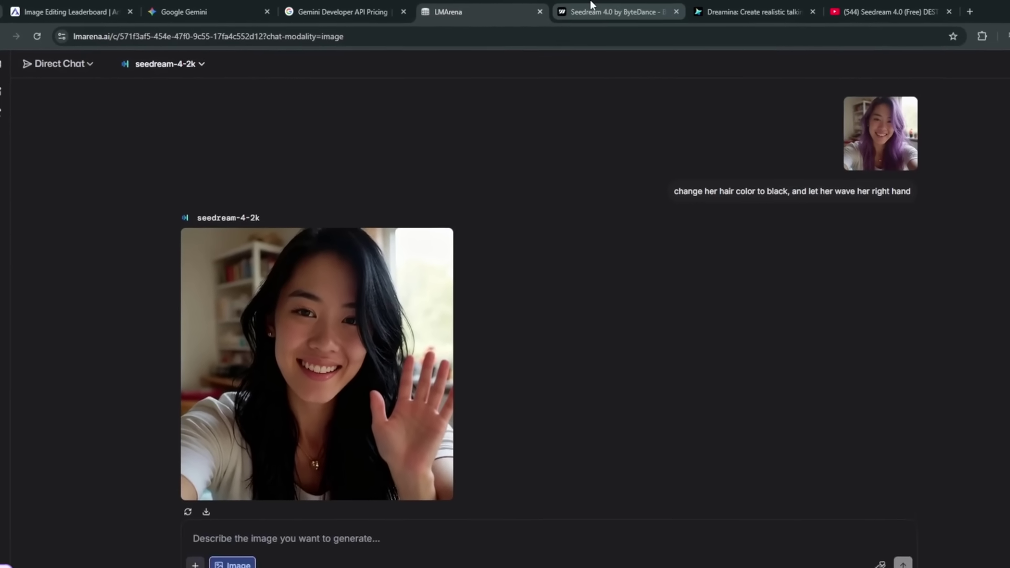
- Review the Seedream 4.0 page, highlighting the model name bytedance/seedream-v4
click(611, 2)
scroll(164, 176, down, 2)
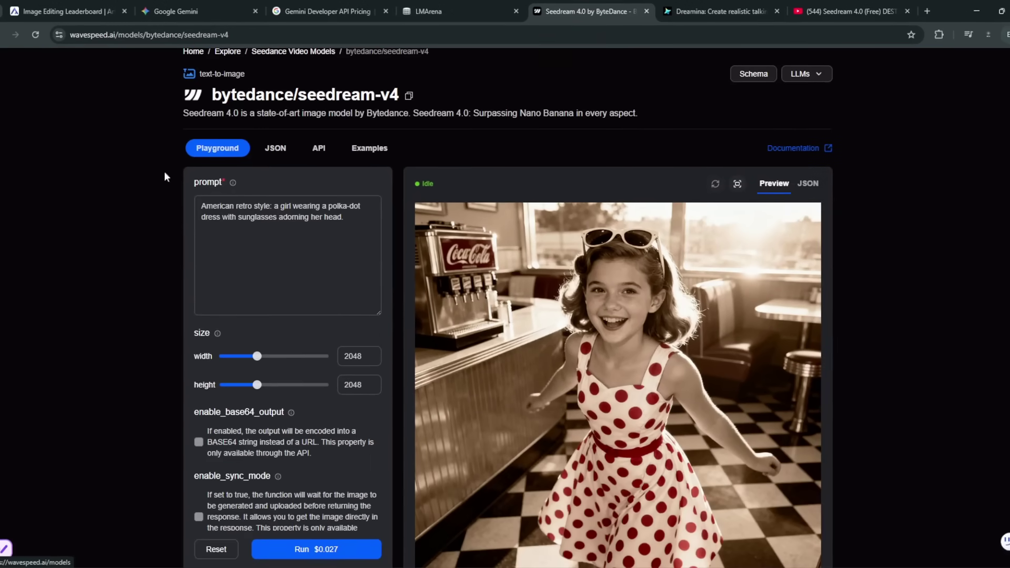
drag(397, 95, 206, 104)
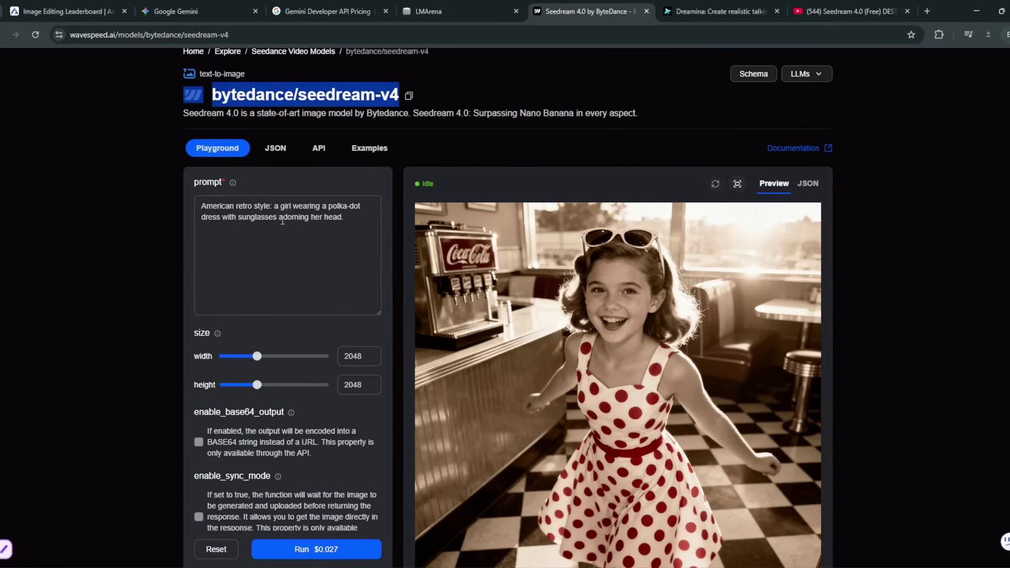
click(106, 143)
scroll(106, 143, up, 2)
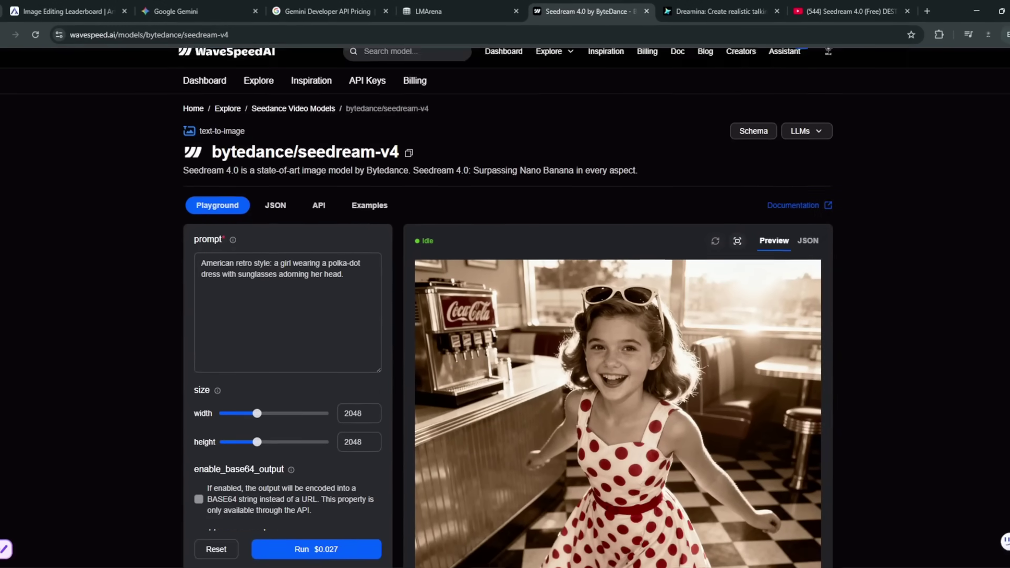
scroll(273, 222, down, 5)
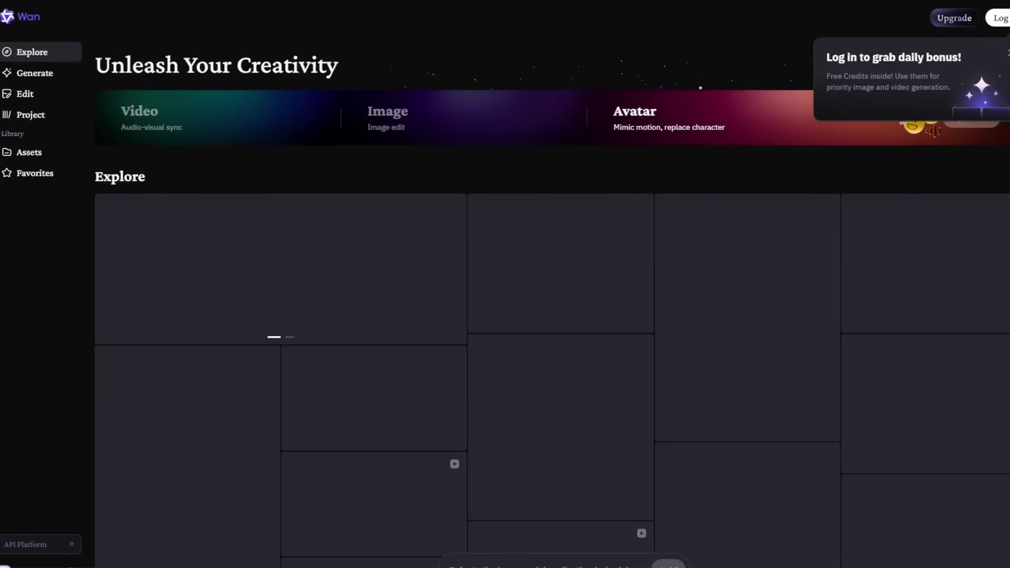
- Log in to Wan and close the membership pricing window
click(997, 17)
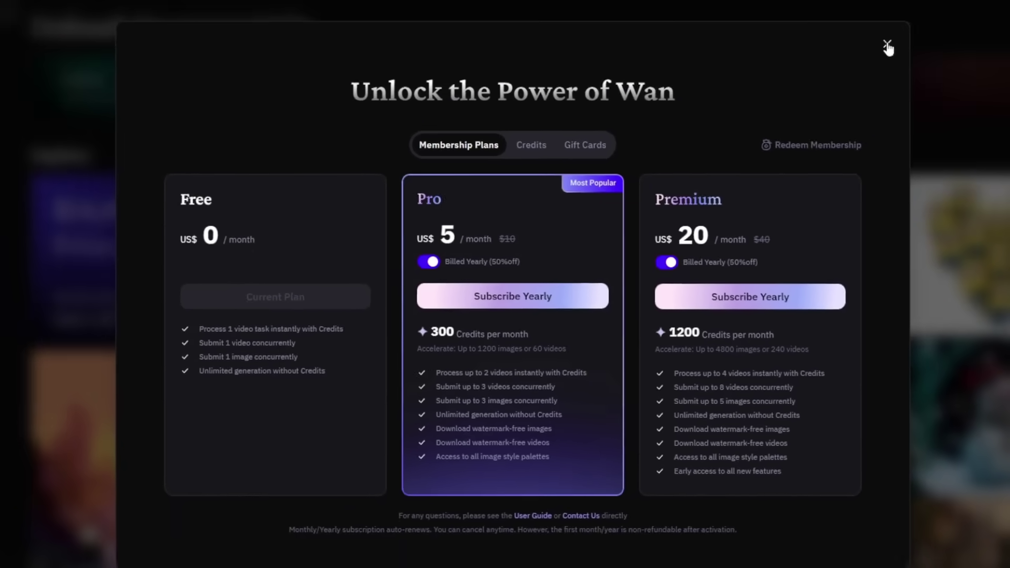
click(886, 46)
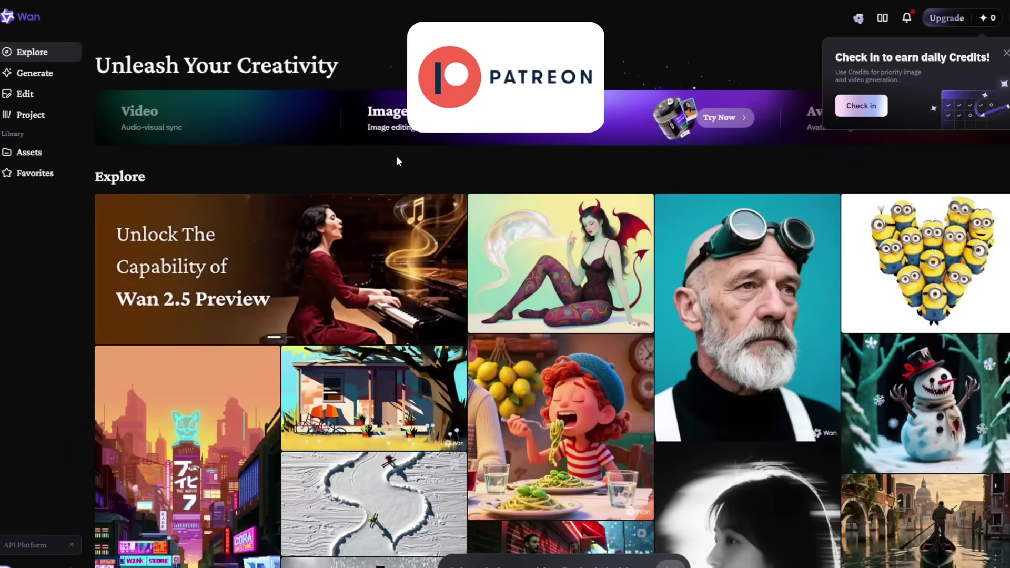
- Set the Wan generator to Text to Video with the prompt 'woman drinking coffee'
click(50, 75)
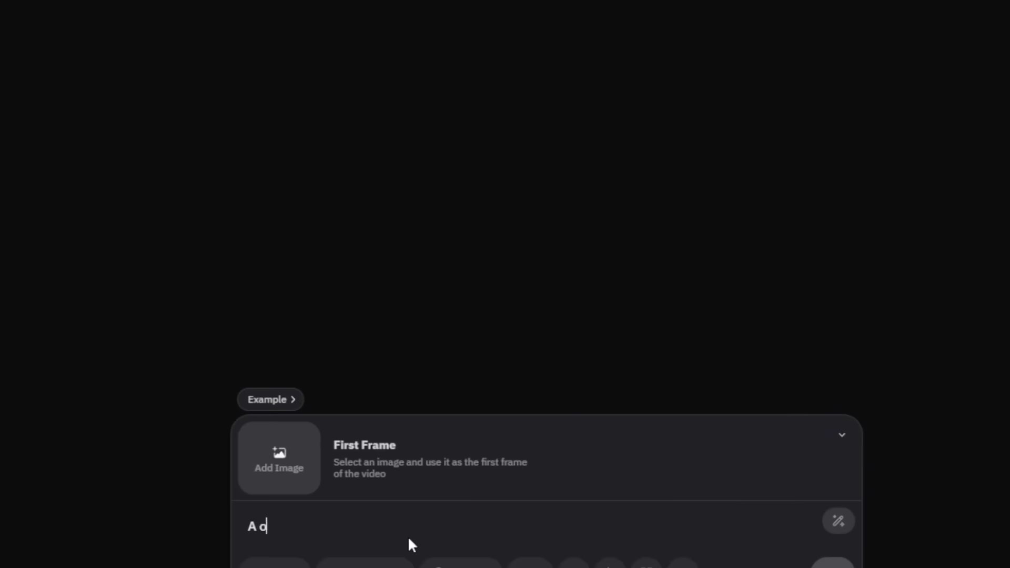
text(cofee)
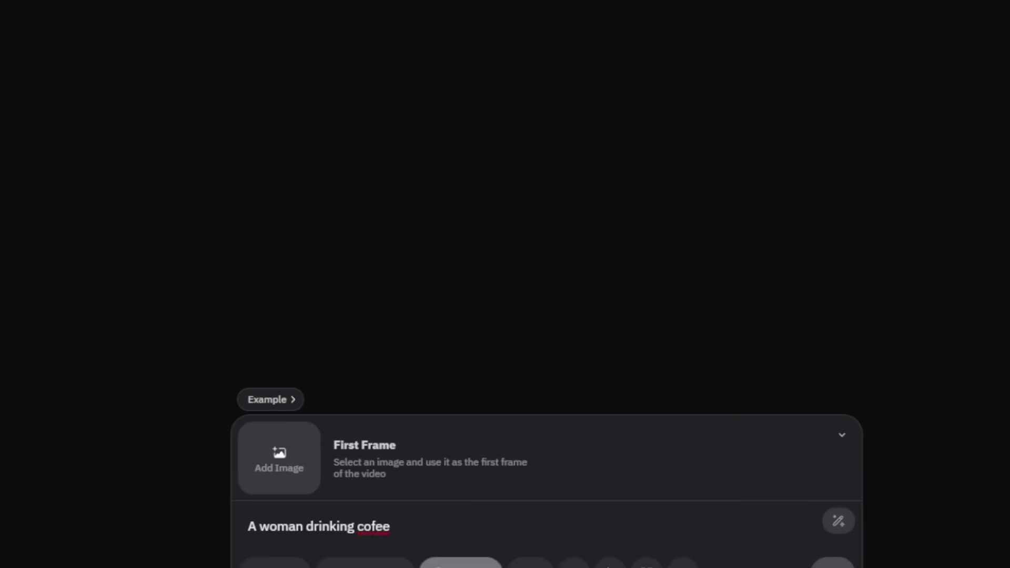
click(460, 562)
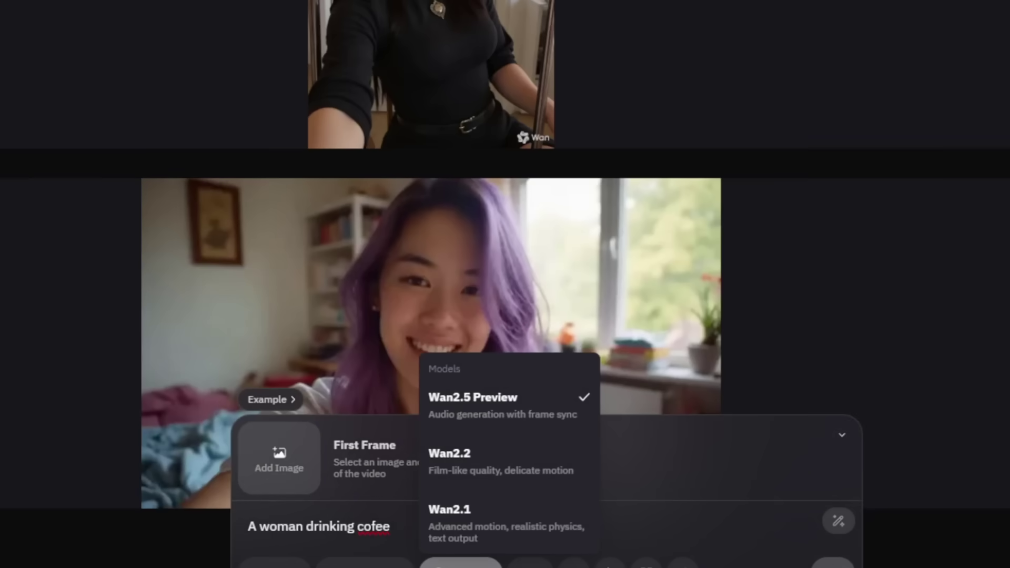
click(386, 527)
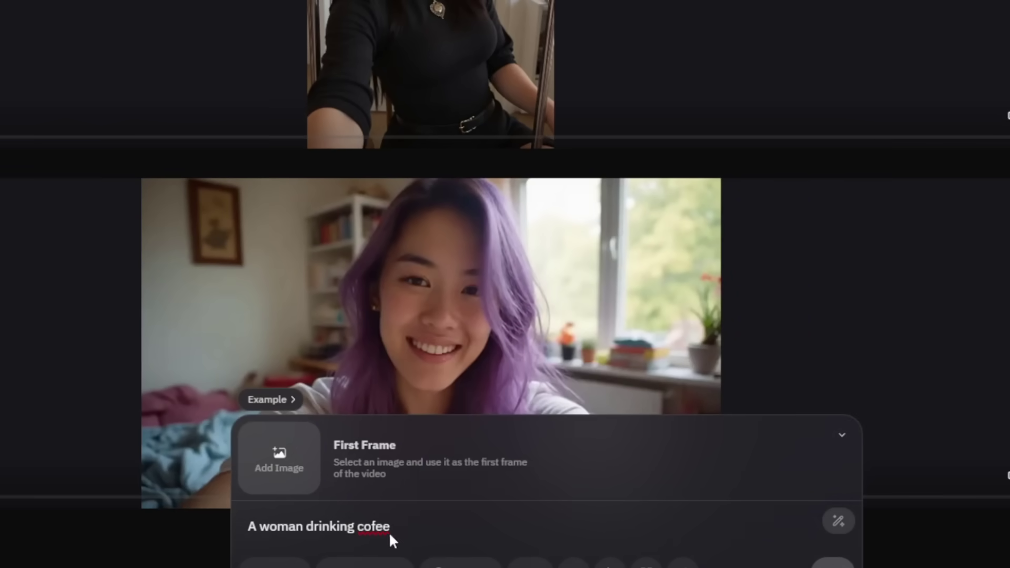
click(352, 565)
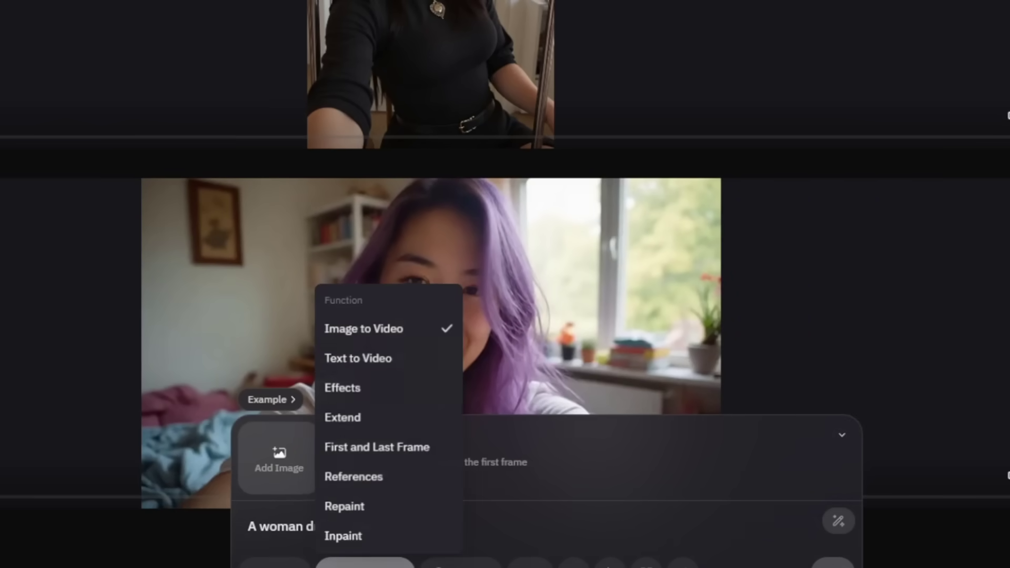
click(415, 373)
text(woman )
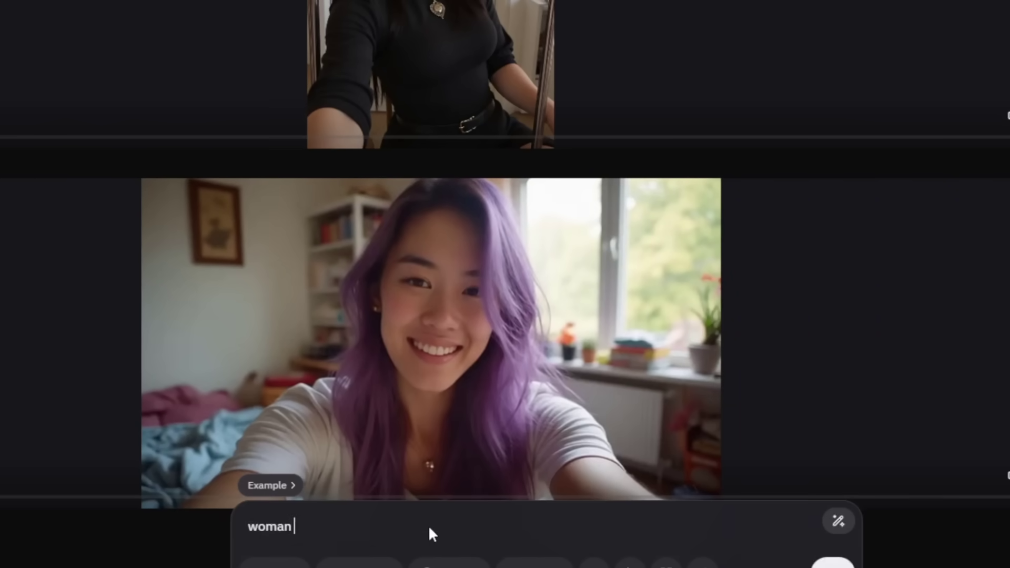
text(drinking coffe)
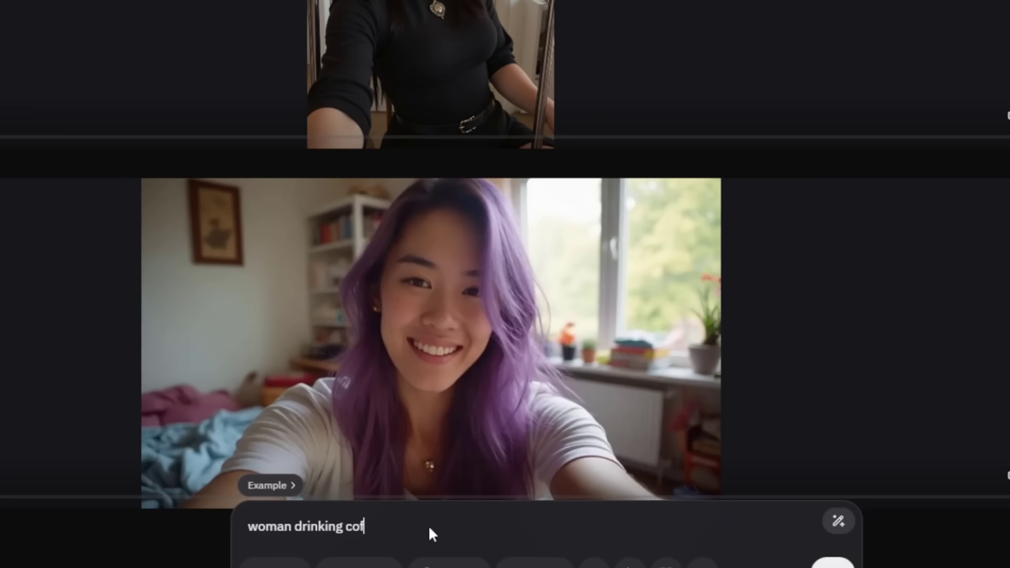
key(BackSpace)
key(BackSpace)
text(ffe)
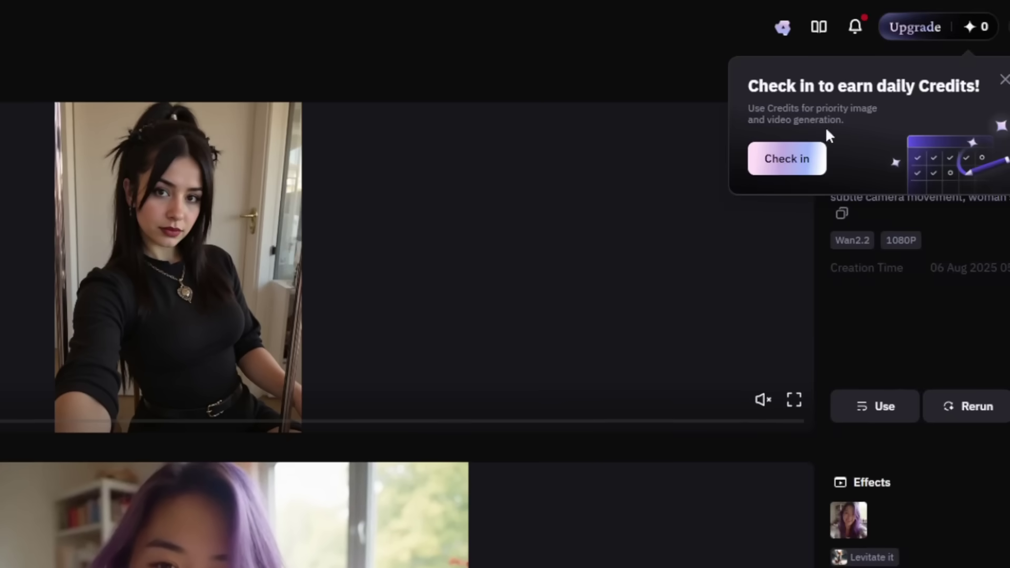
- Check in for daily credits and turn off Generate with Credits in settings
click(791, 159)
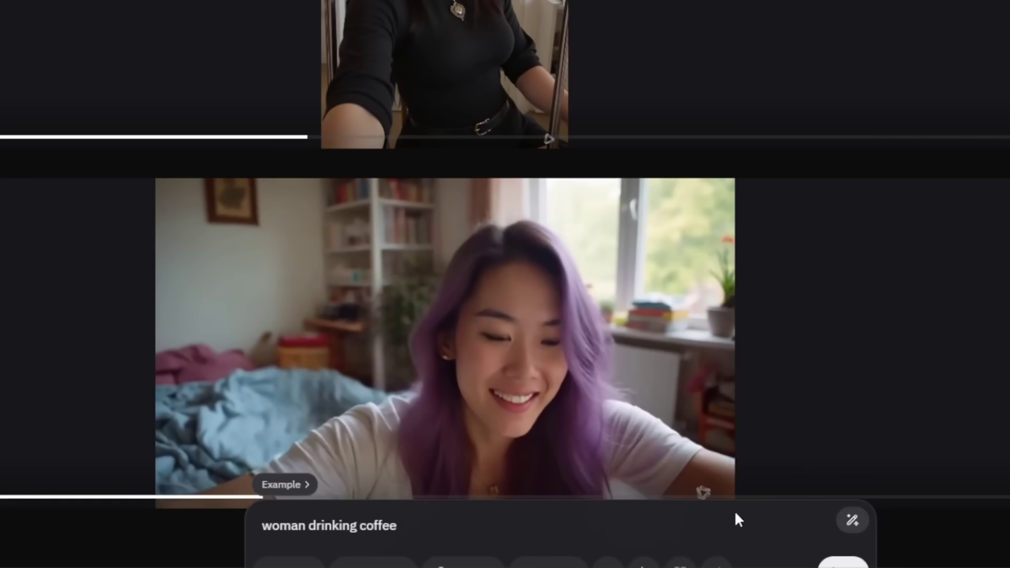
click(718, 564)
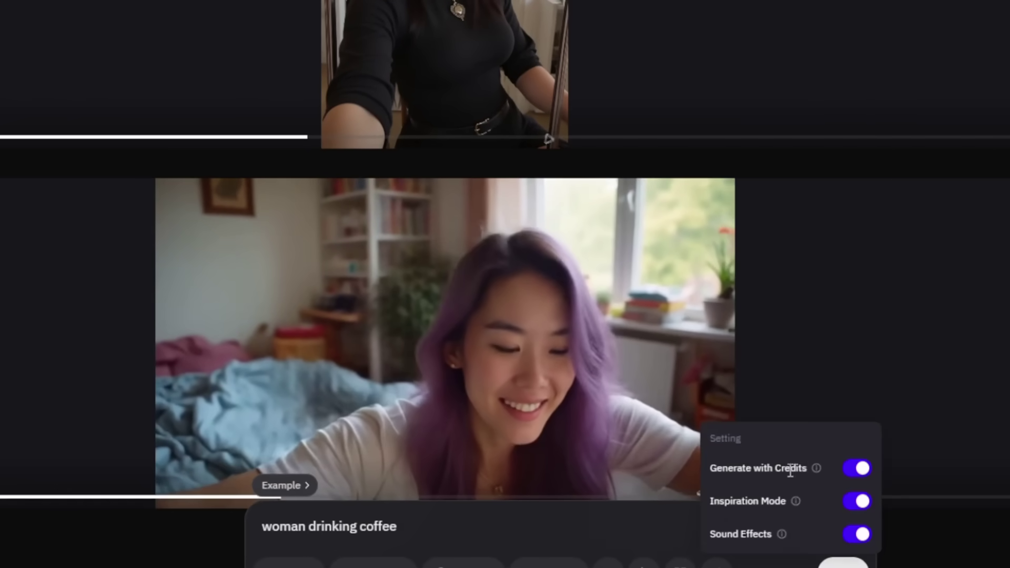
click(625, 526)
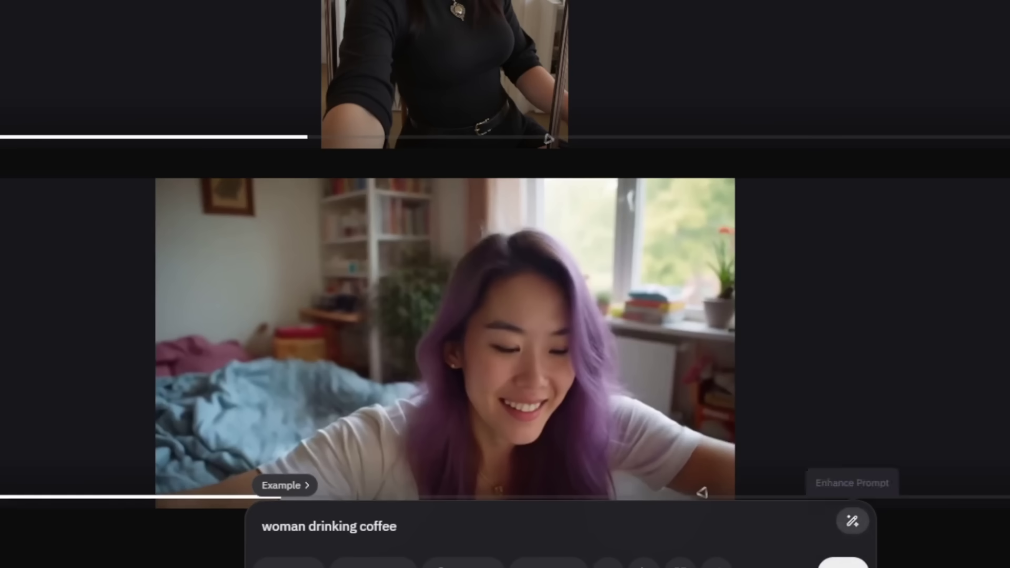
click(717, 563)
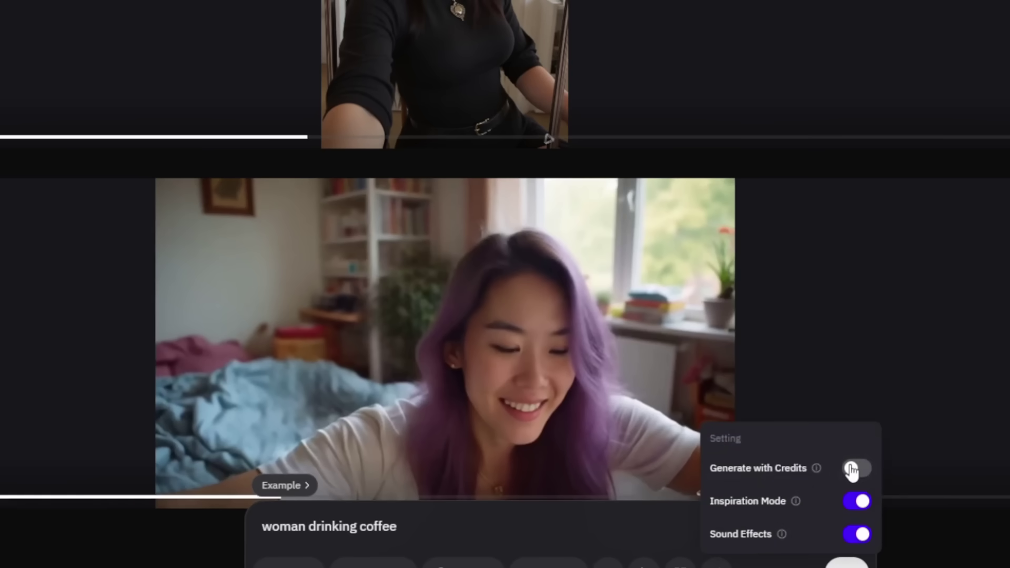
click(576, 528)
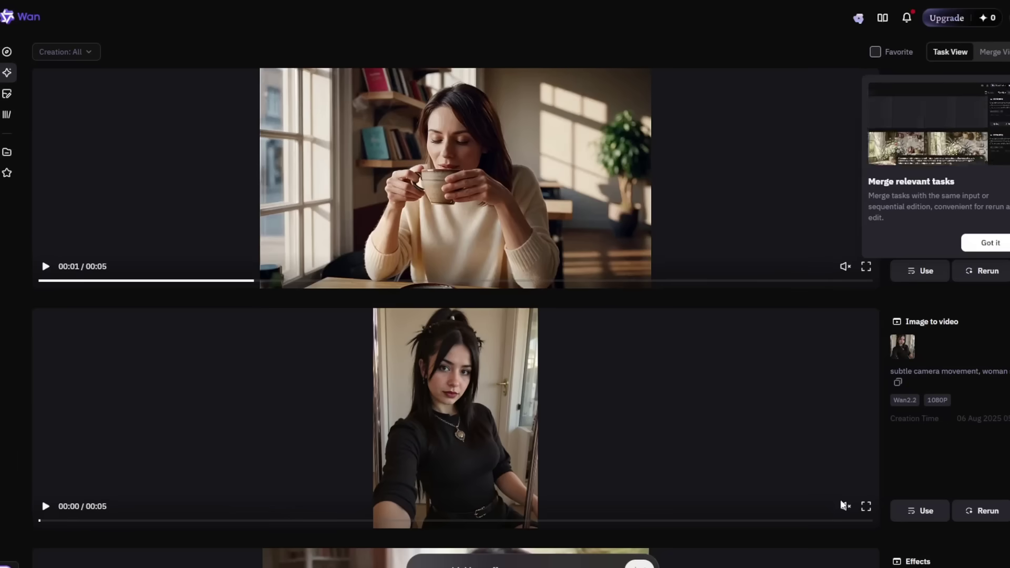
- Exit full-screen playback and bring up Wan's sign-up form for a new account
click(513, 31)
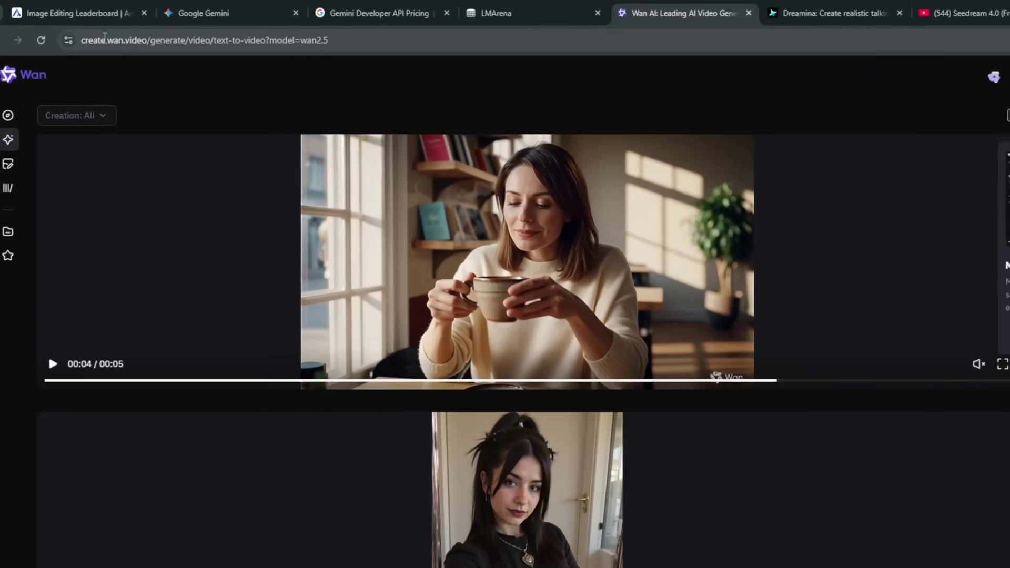
drag(123, 35, 154, 35)
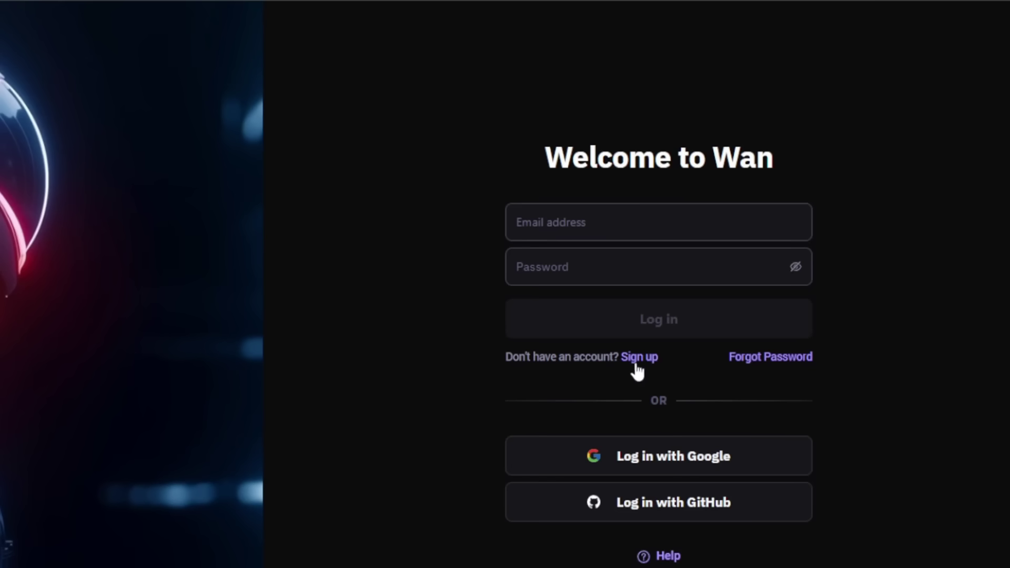
click(640, 358)
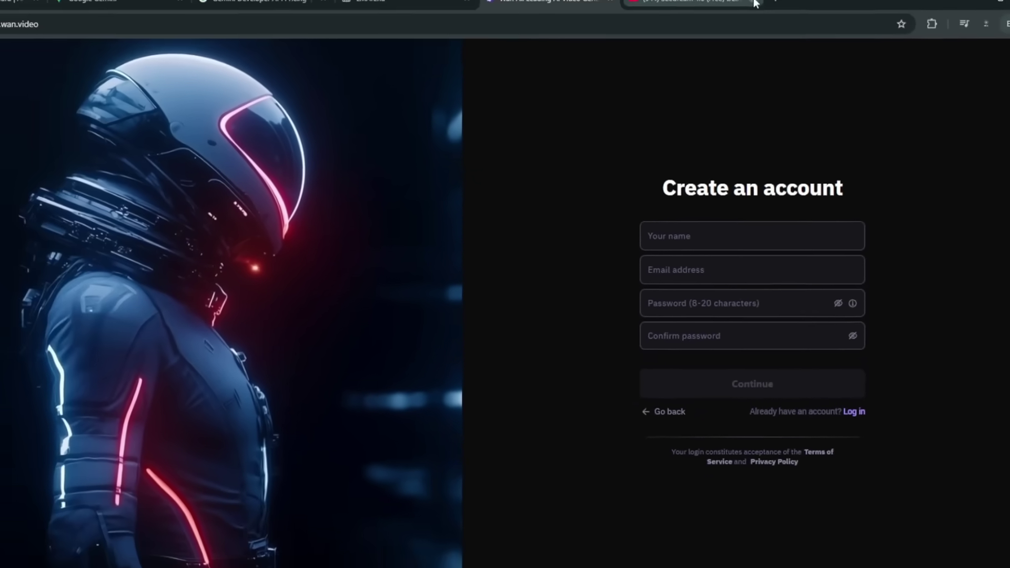
click(763, 11)
- Load Mailmeteor's Gmail Generator and generate dotted variants of your own Gmail address
text(mailmeteor.com/tools/gmail-generator)
key(Return)
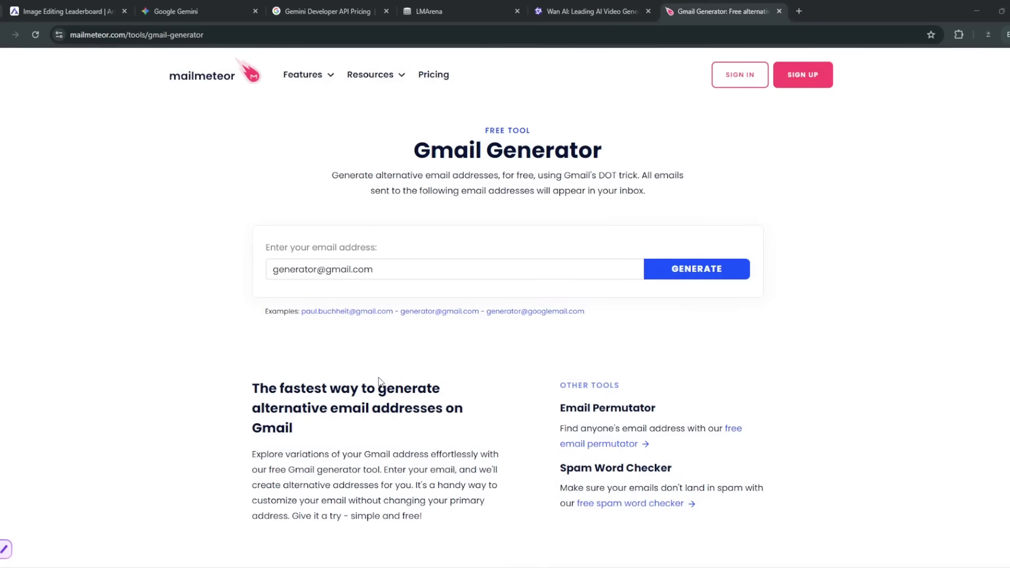
drag(405, 124, 370, 243)
click(370, 269)
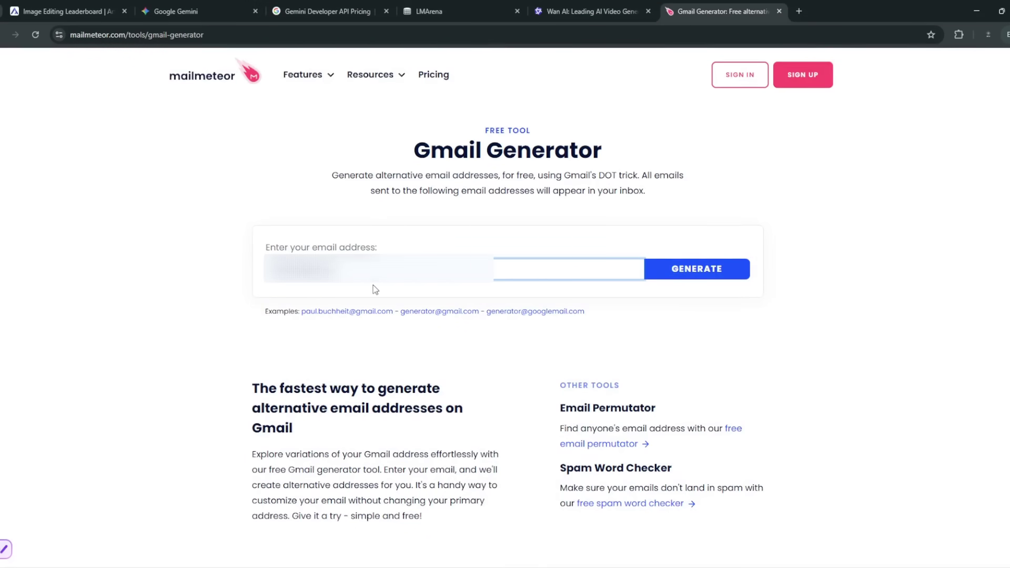
click(704, 279)
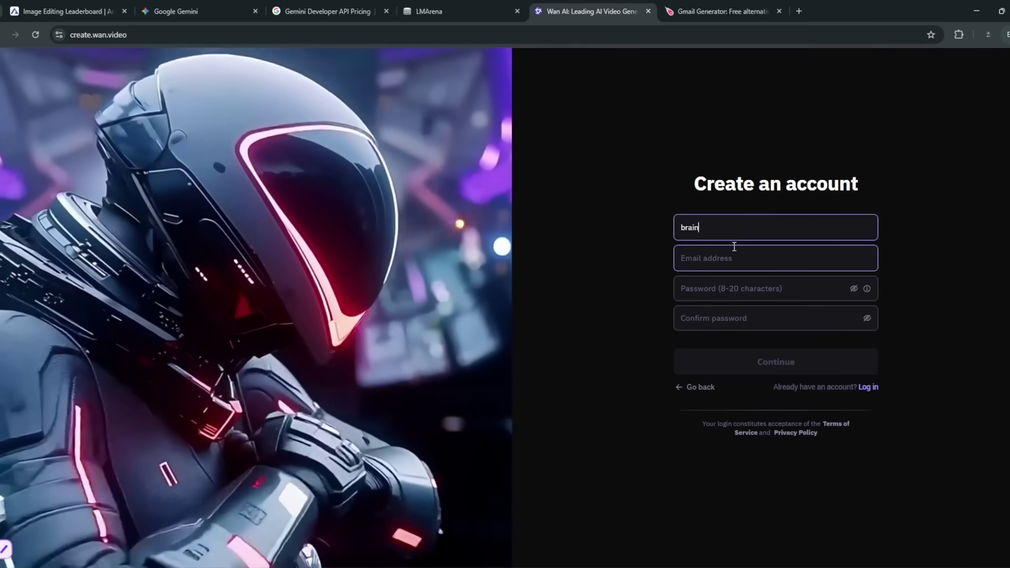
- Fill Wan's sign-up form with a name, a dotted Gmail variant and Chrome's suggested password
click(719, 258)
key(ctrl+v)
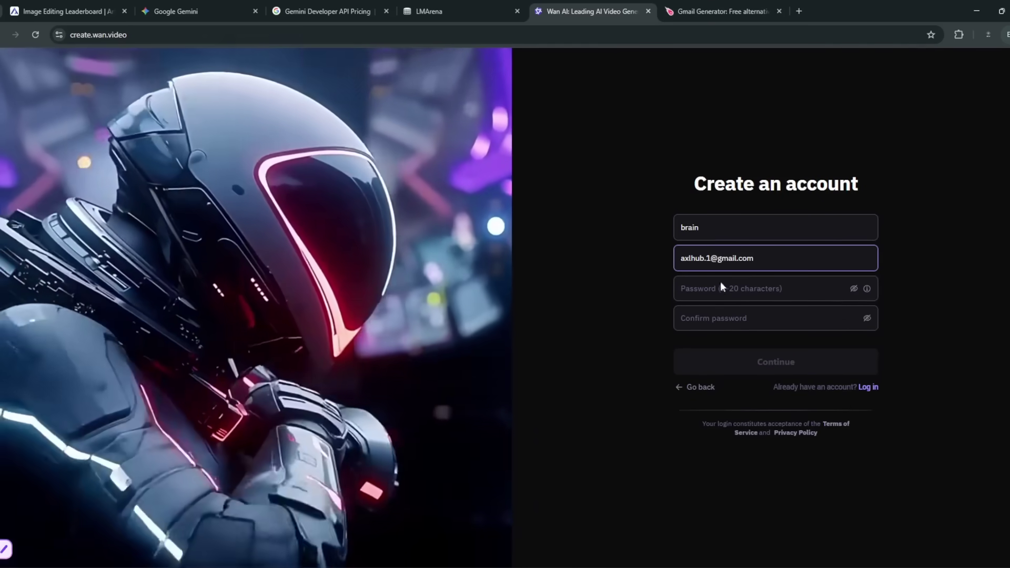
click(713, 287)
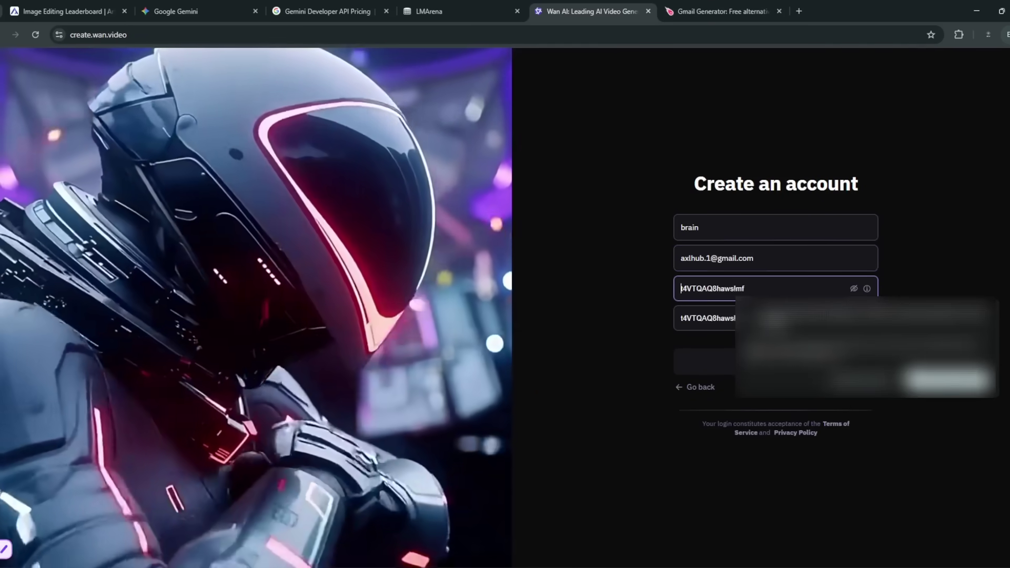
click(947, 379)
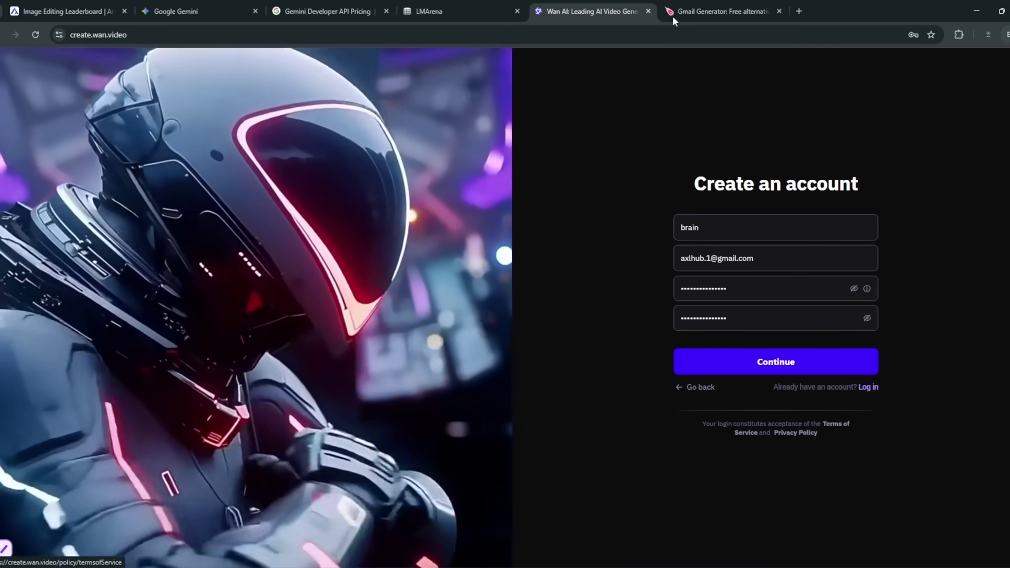
click(672, 16)
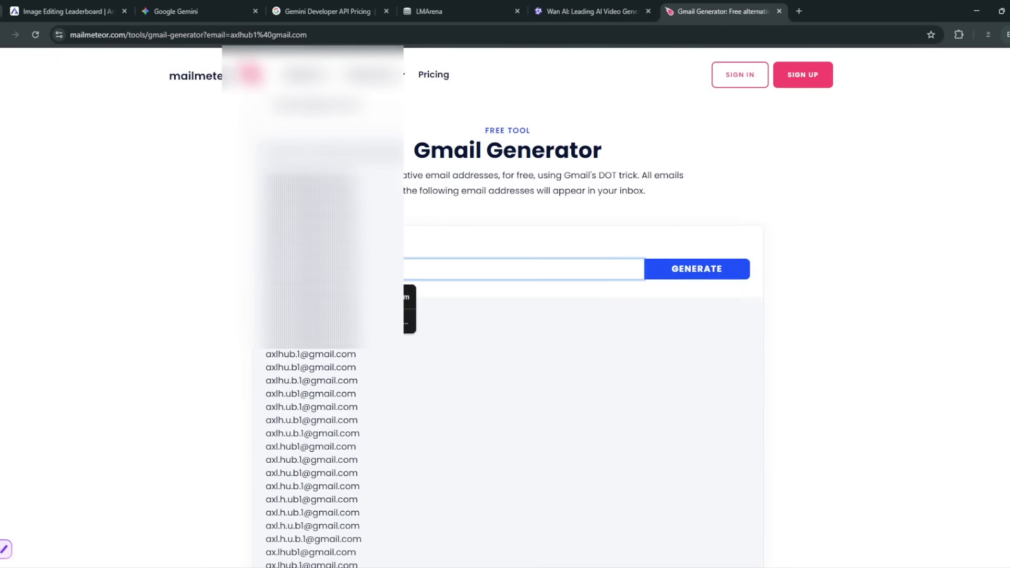
- Scroll through the generated Gmail variants, select a block of addresses, then clear the selection
scroll(505, 315, down, 3)
drag(353, 260, 417, 403)
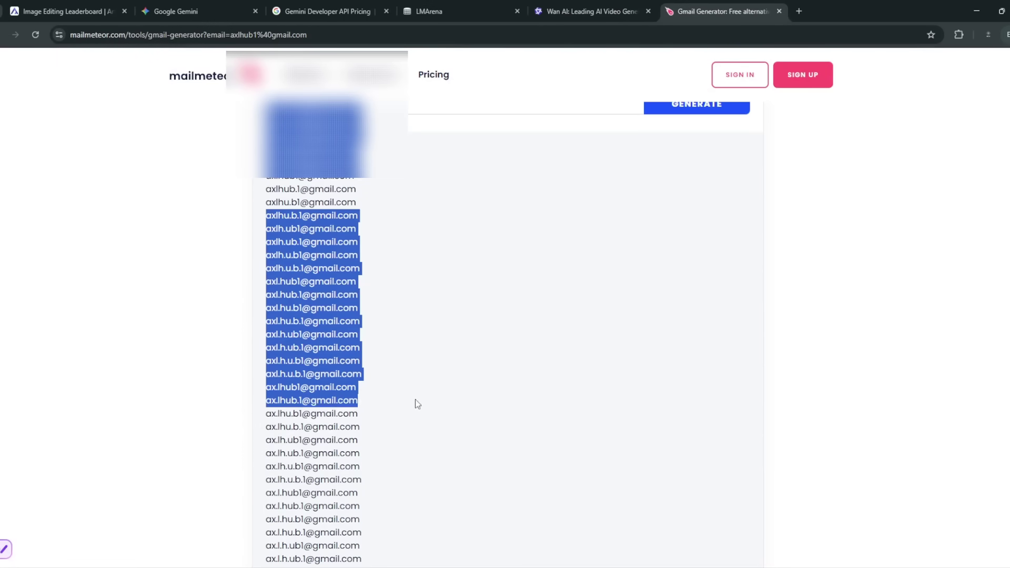
drag(425, 546, 421, 438)
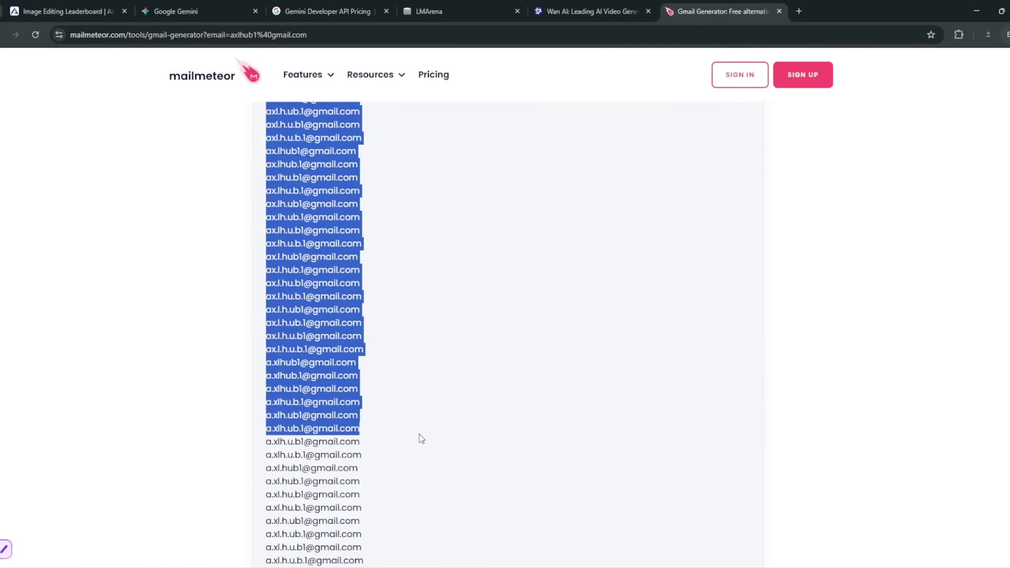
click(451, 322)
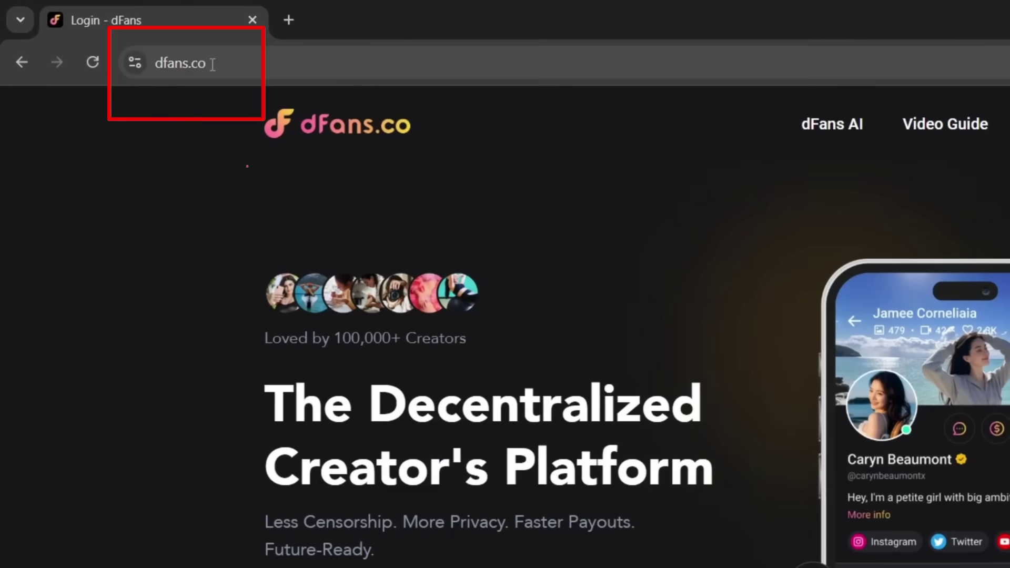
click(212, 63)
click(234, 142)
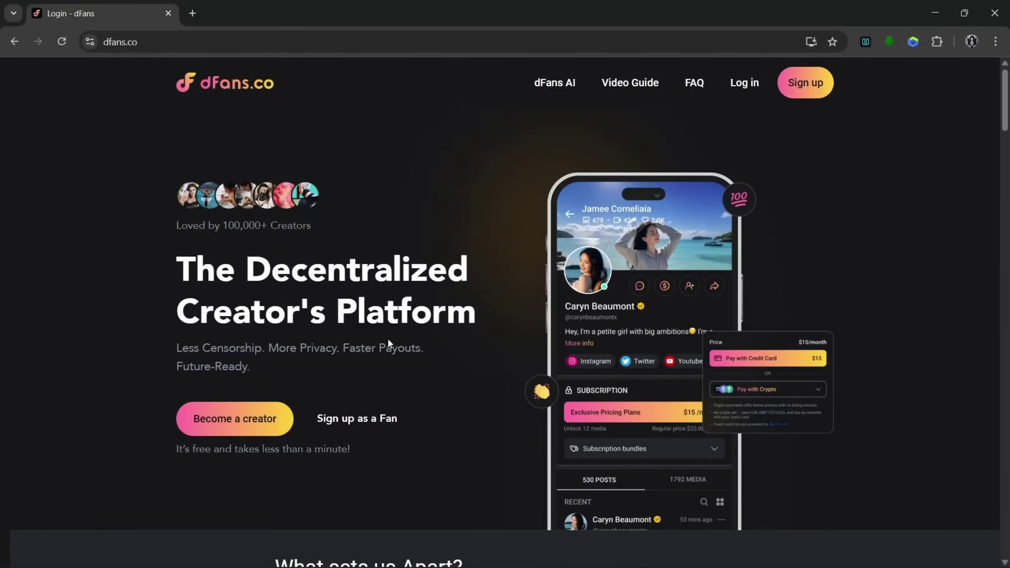
- Scroll down the dFans homepage feature cards to 'Join a platform that cares', then back up
scroll(431, 343, down, 4)
scroll(430, 342, down, 4)
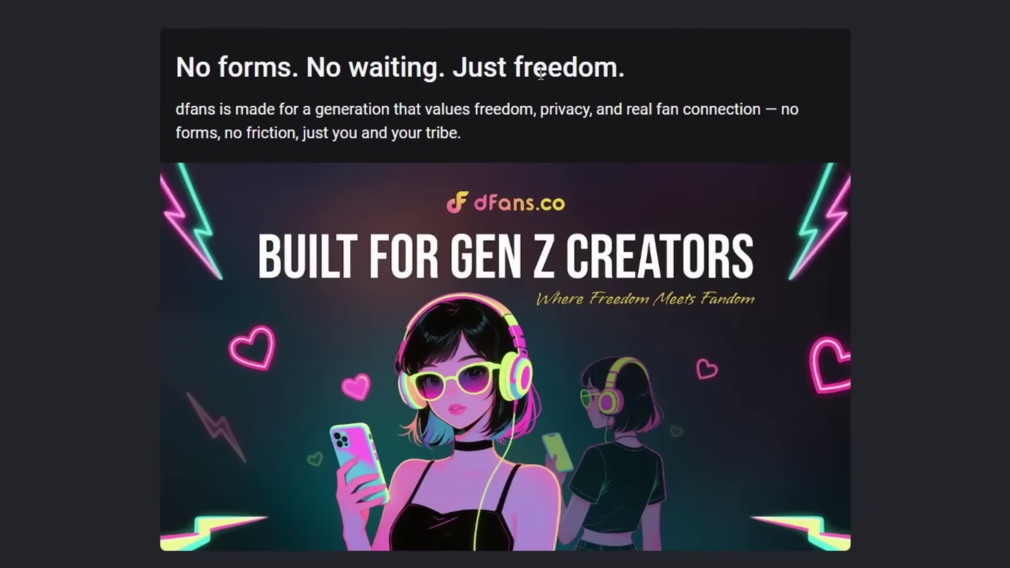
scroll(559, 103, down, 8)
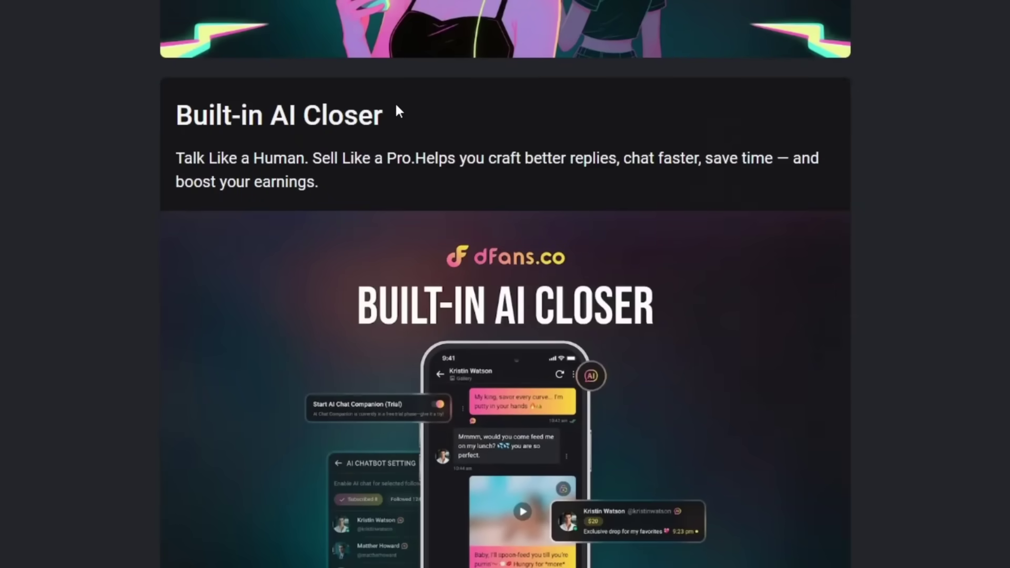
scroll(399, 112, down, 10)
scroll(468, 167, down, 10)
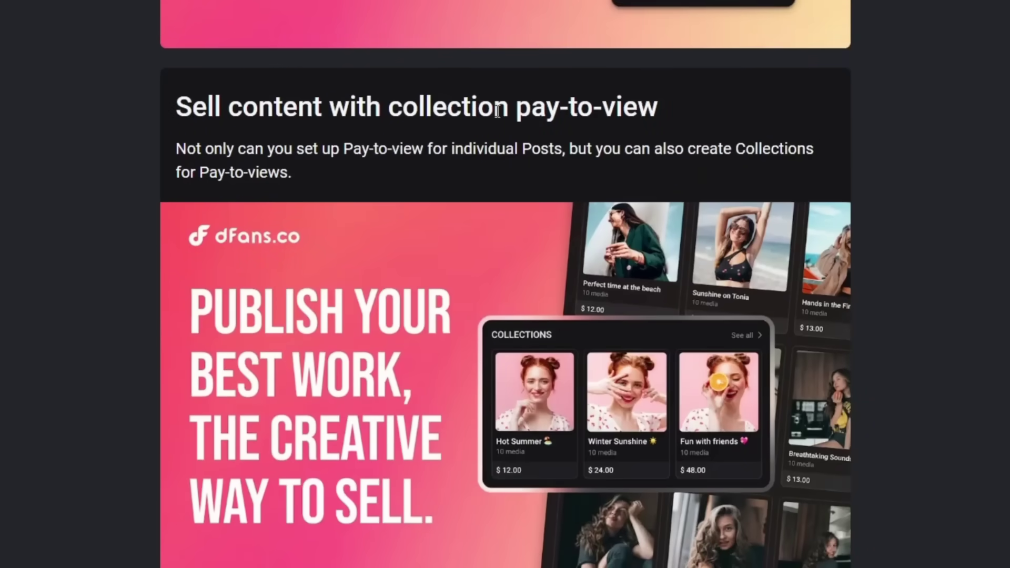
scroll(415, 334, down, 9)
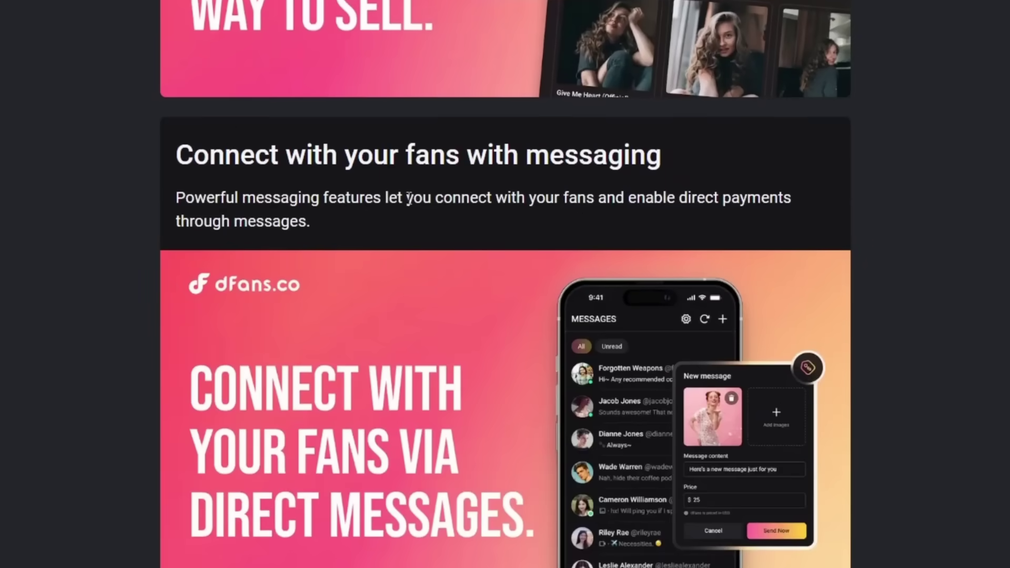
scroll(547, 181, down, 17)
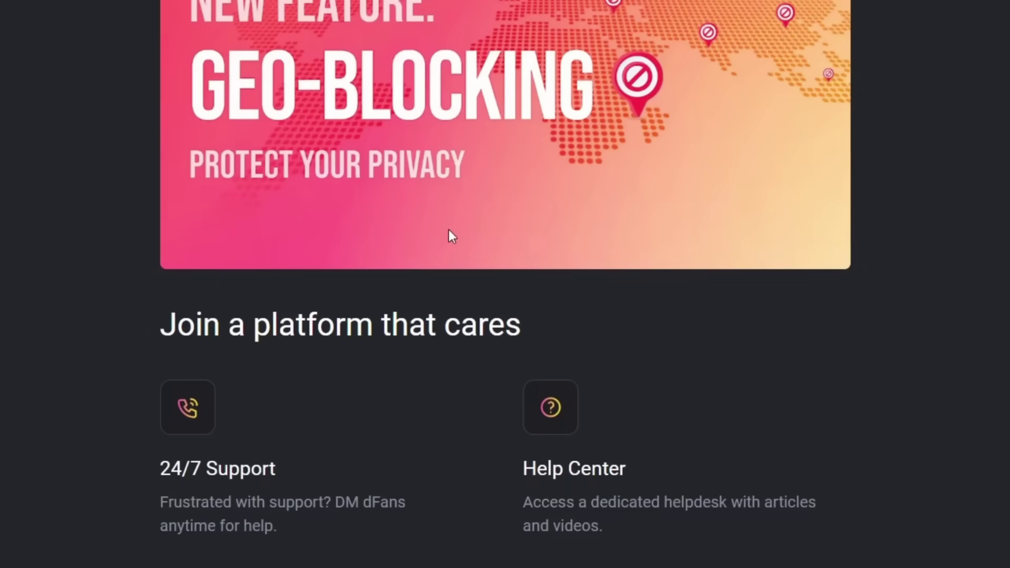
scroll(447, 228, up, 20)
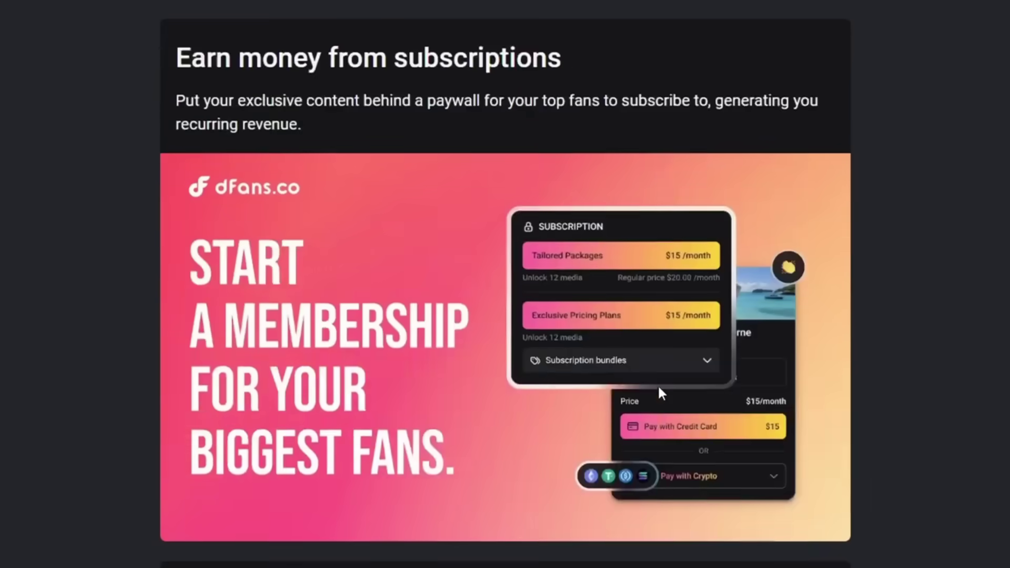
- Scroll through the messaging, Geo-Blocking, support and FAQ sections, then back toward the top
scroll(661, 392, down, 15)
scroll(668, 382, down, 4)
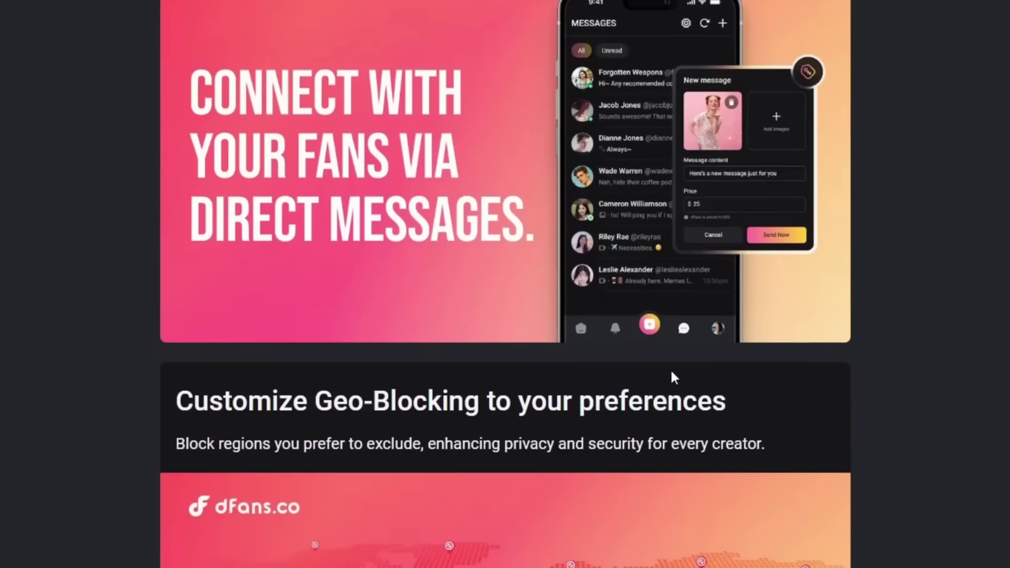
scroll(670, 374, down, 6)
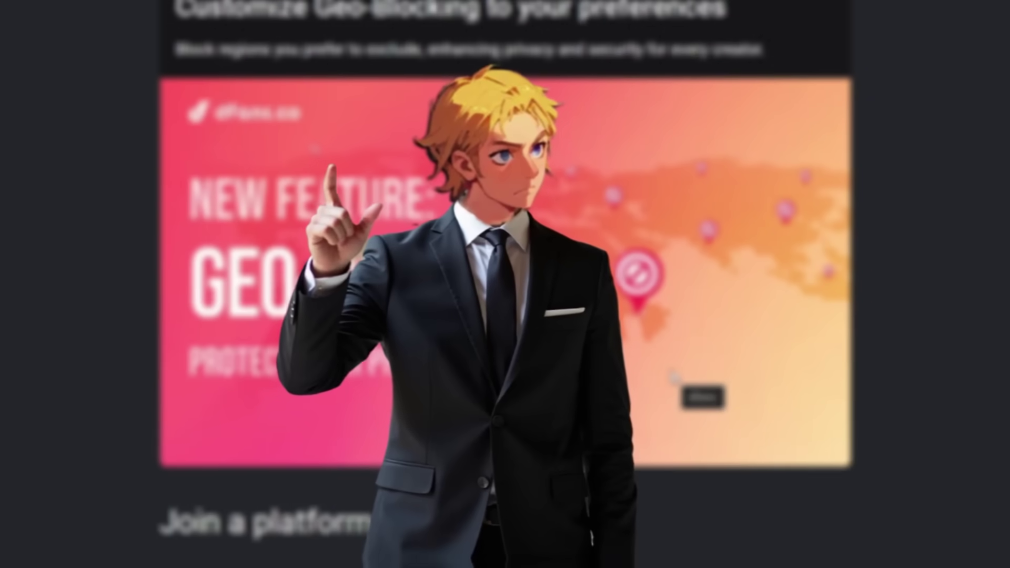
scroll(674, 376, down, 10)
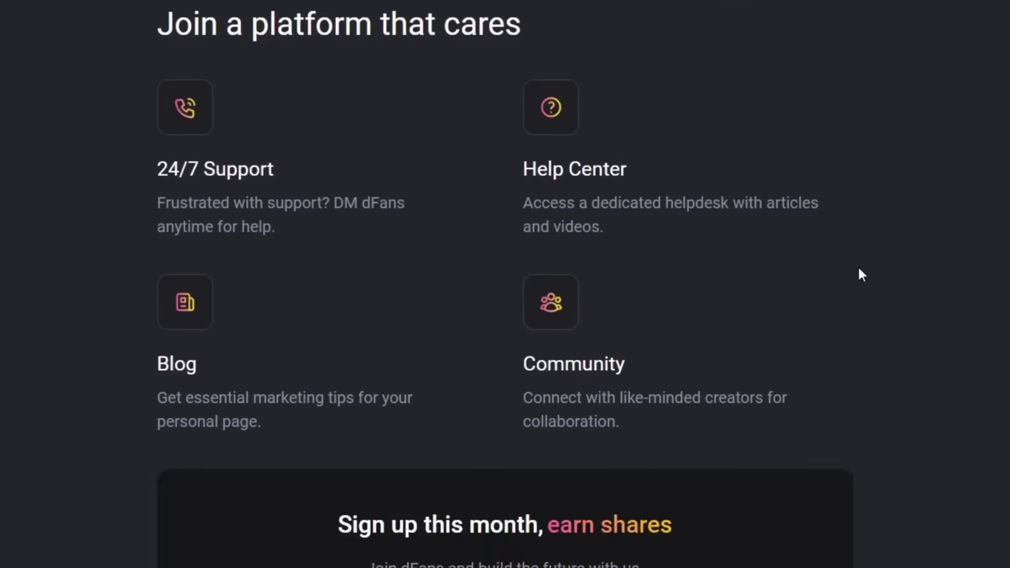
scroll(858, 269, up, 2)
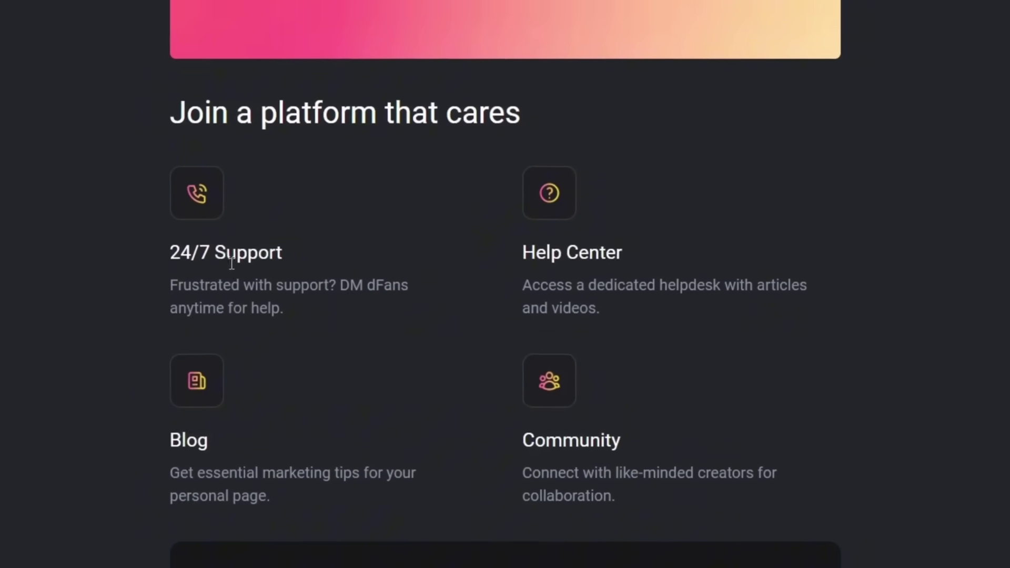
scroll(391, 295, down, 5)
scroll(284, 315, down, 5)
scroll(289, 318, up, 20)
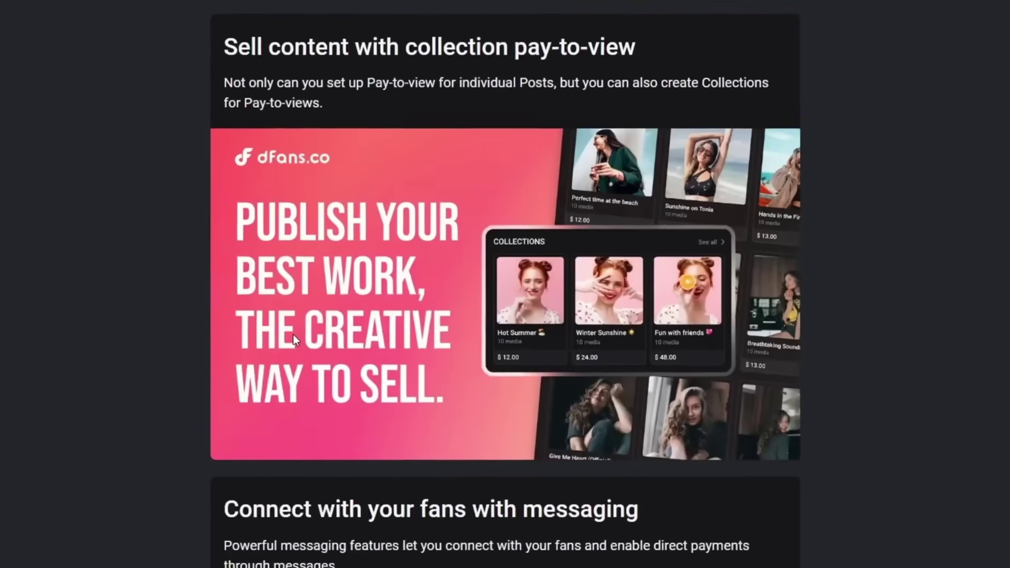
scroll(301, 337, up, 10)
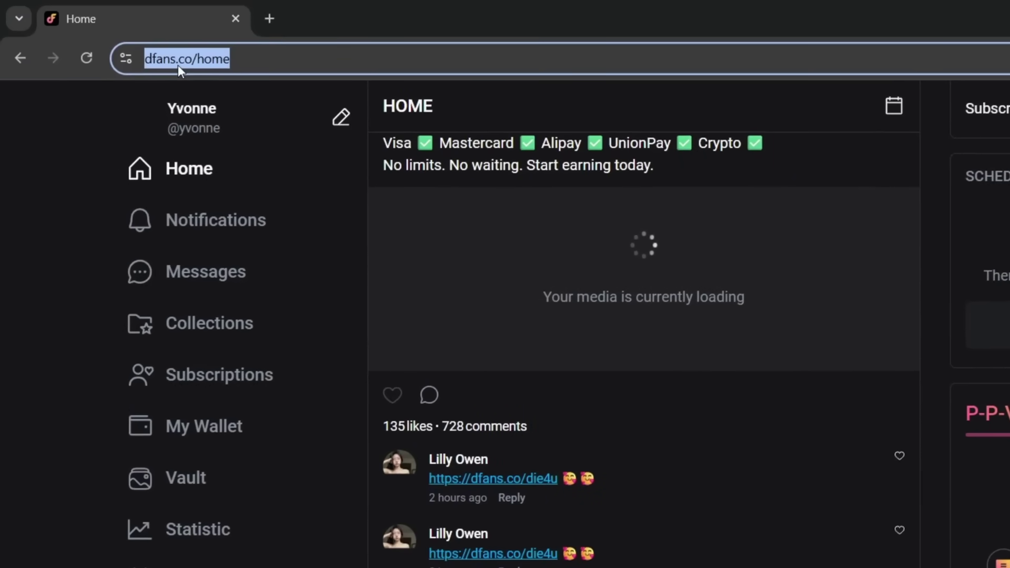
- Open a new blank browser tab beside the dFans Home tab
click(263, 2)
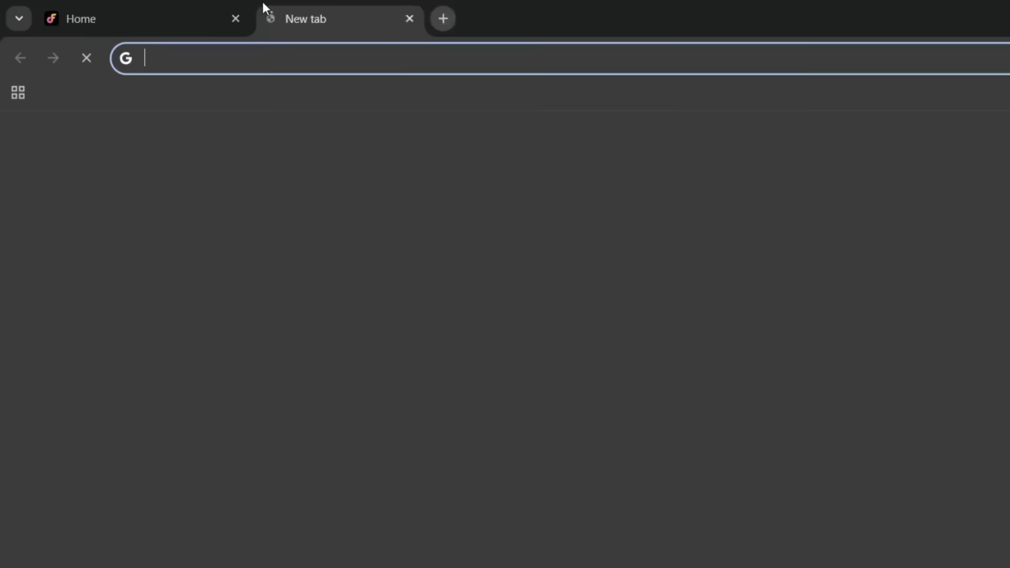